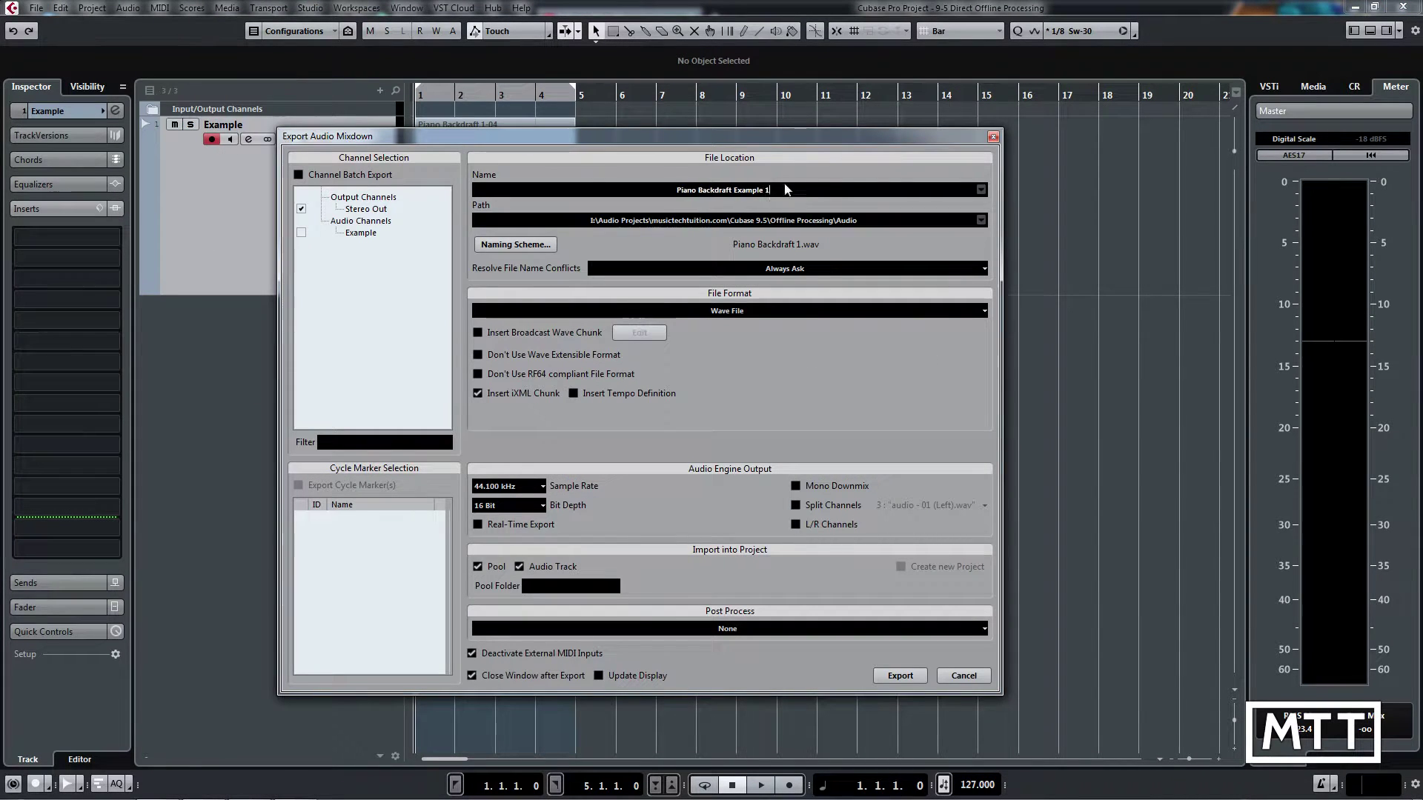
- Export and import the piano mixdown, then load RoomWorks on the new track
key("Return")
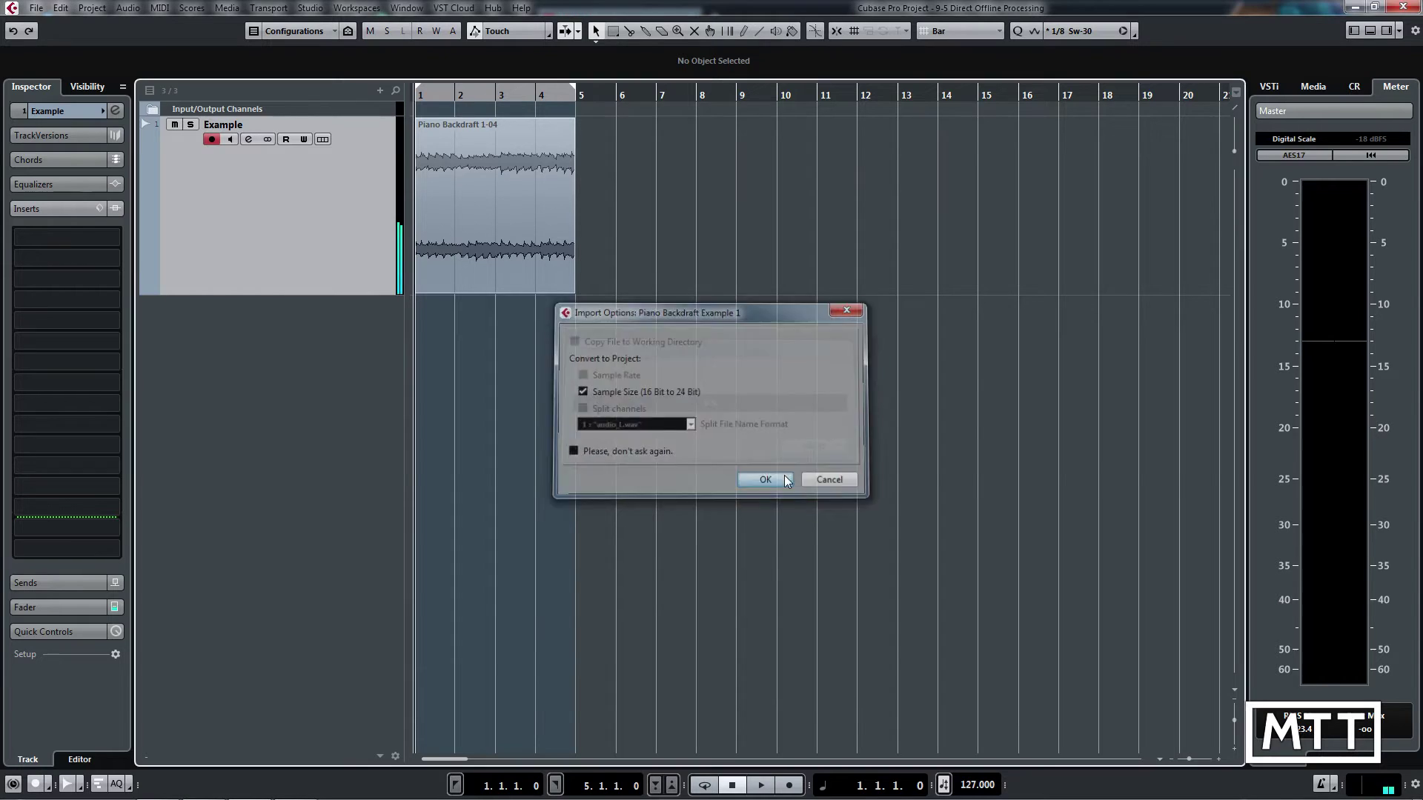
left_click(765, 479)
left_click(67, 237)
left_click(69, 445)
left_click(79, 280)
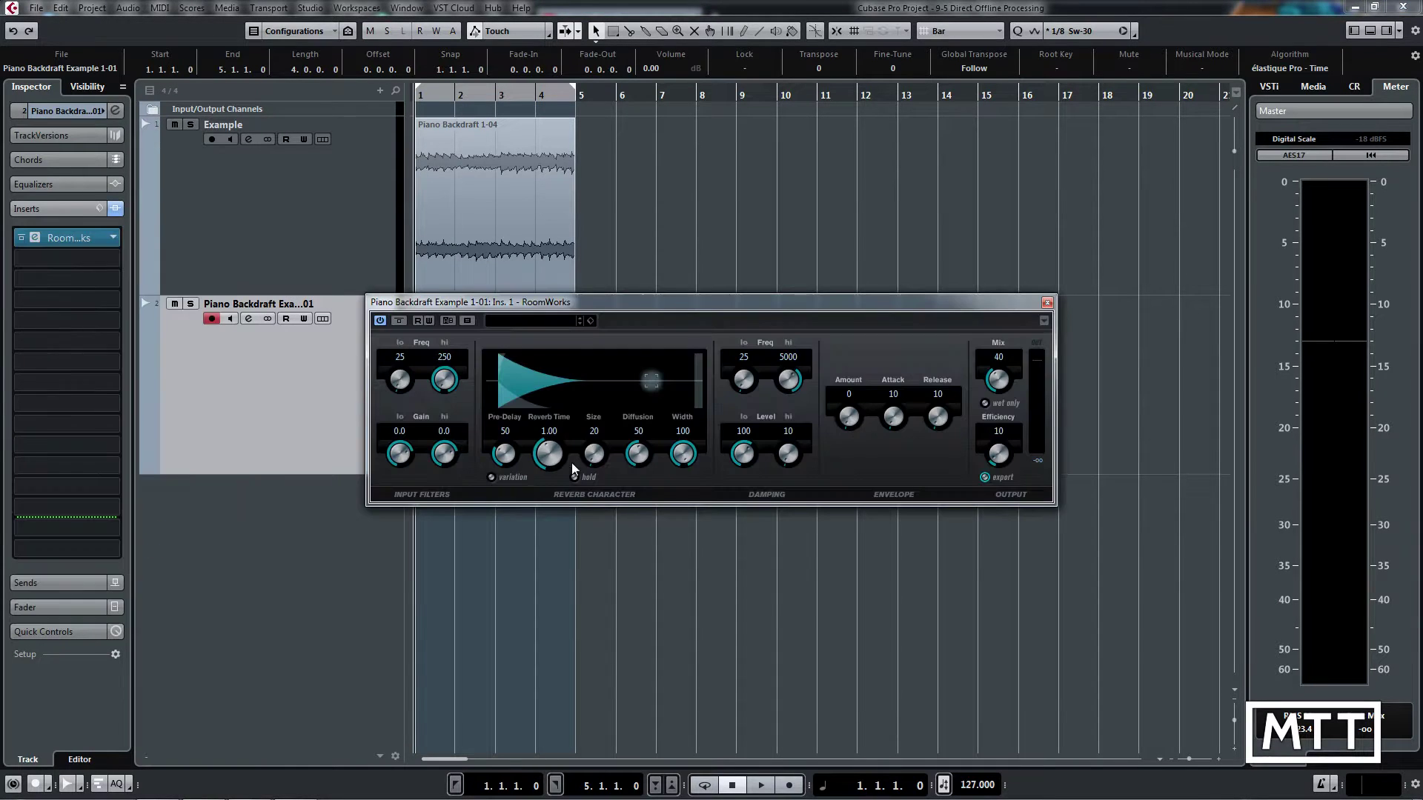
- Set RoomWorks Reverb Time to 8.11 and Mix to 100
left_click_drag(549, 453, 549, 415)
left_click_drag(704, 302, 1052, 329)
right_click(490, 143)
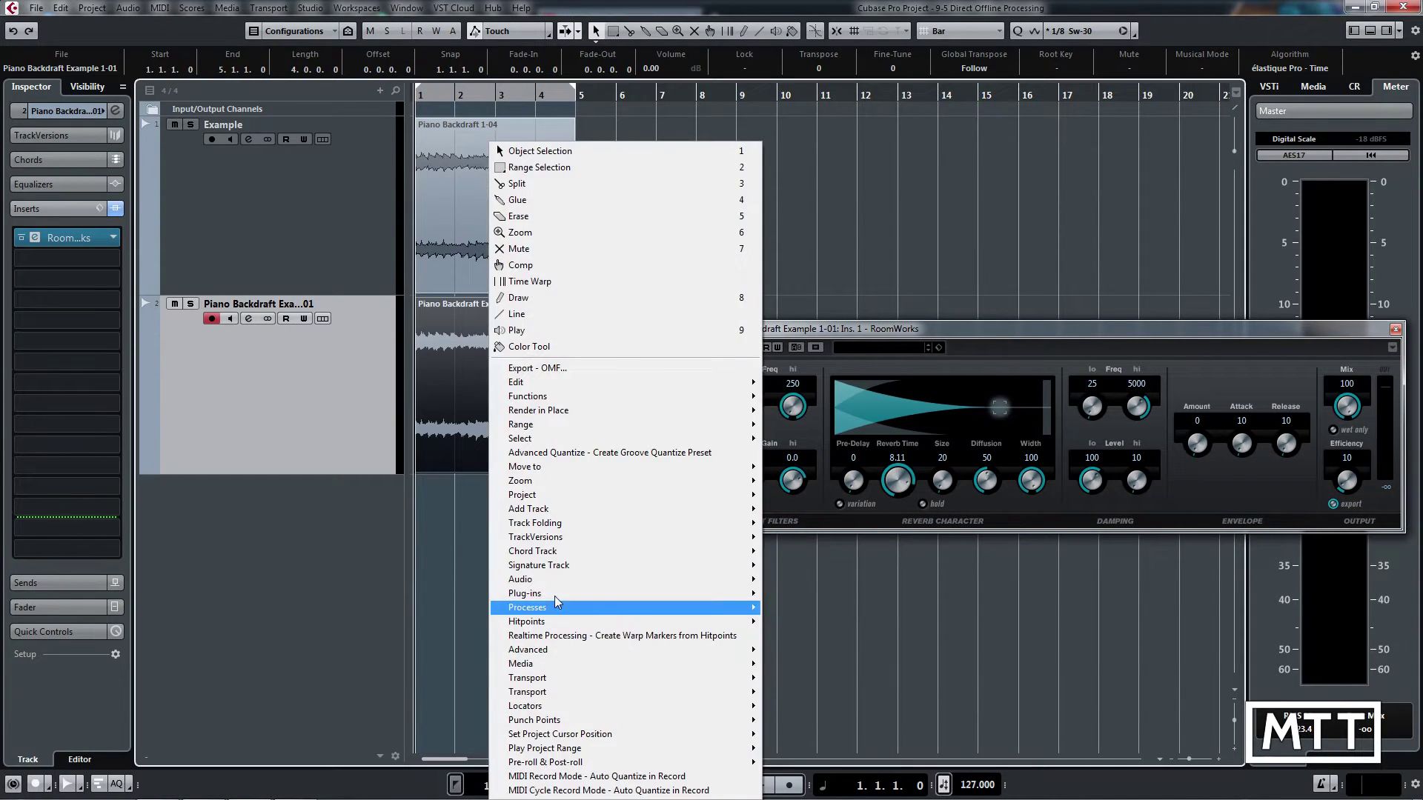
key("Escape")
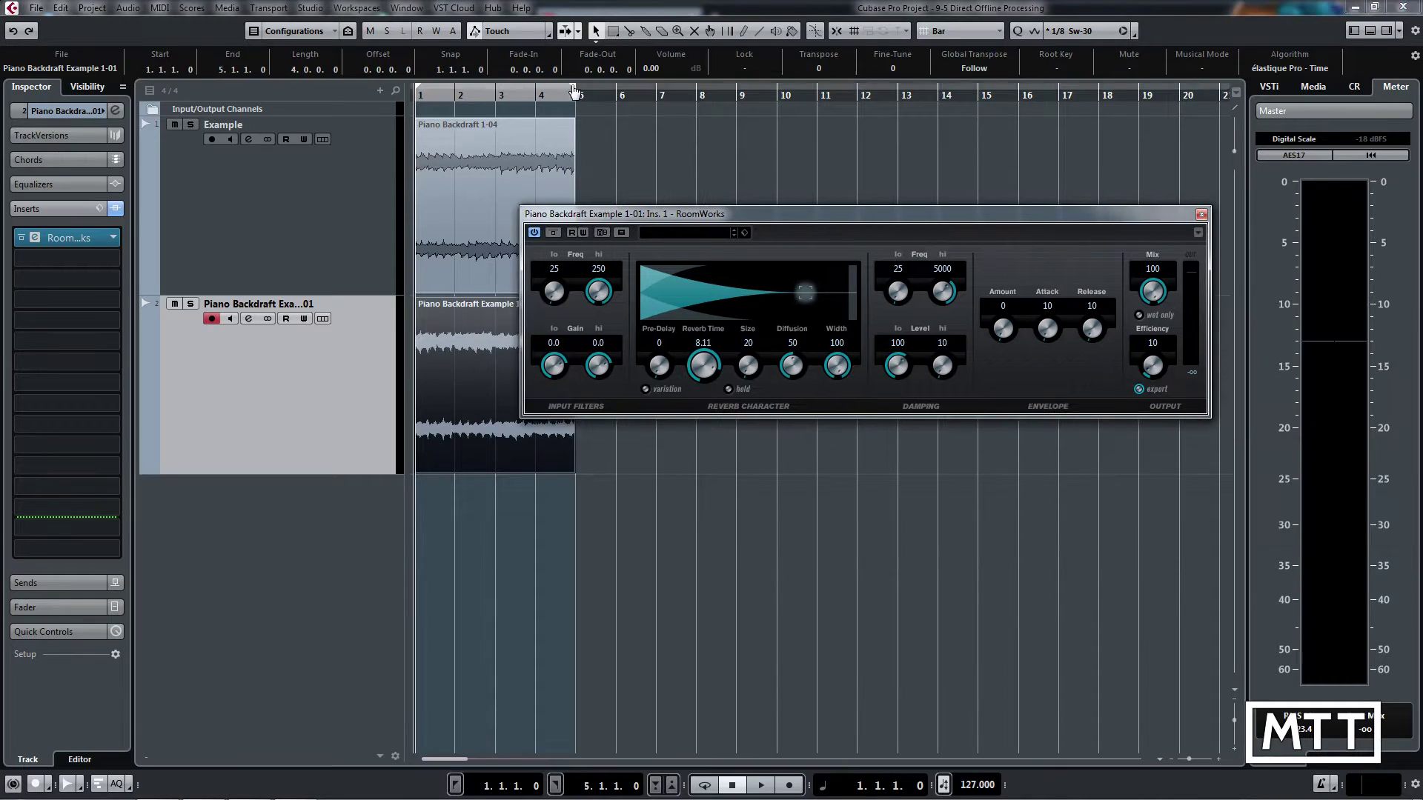
- Extend the export range to bar 9 and export the reverb mixdown as Piano Backdraft Example 2
left_click_drag(574, 87, 736, 94)
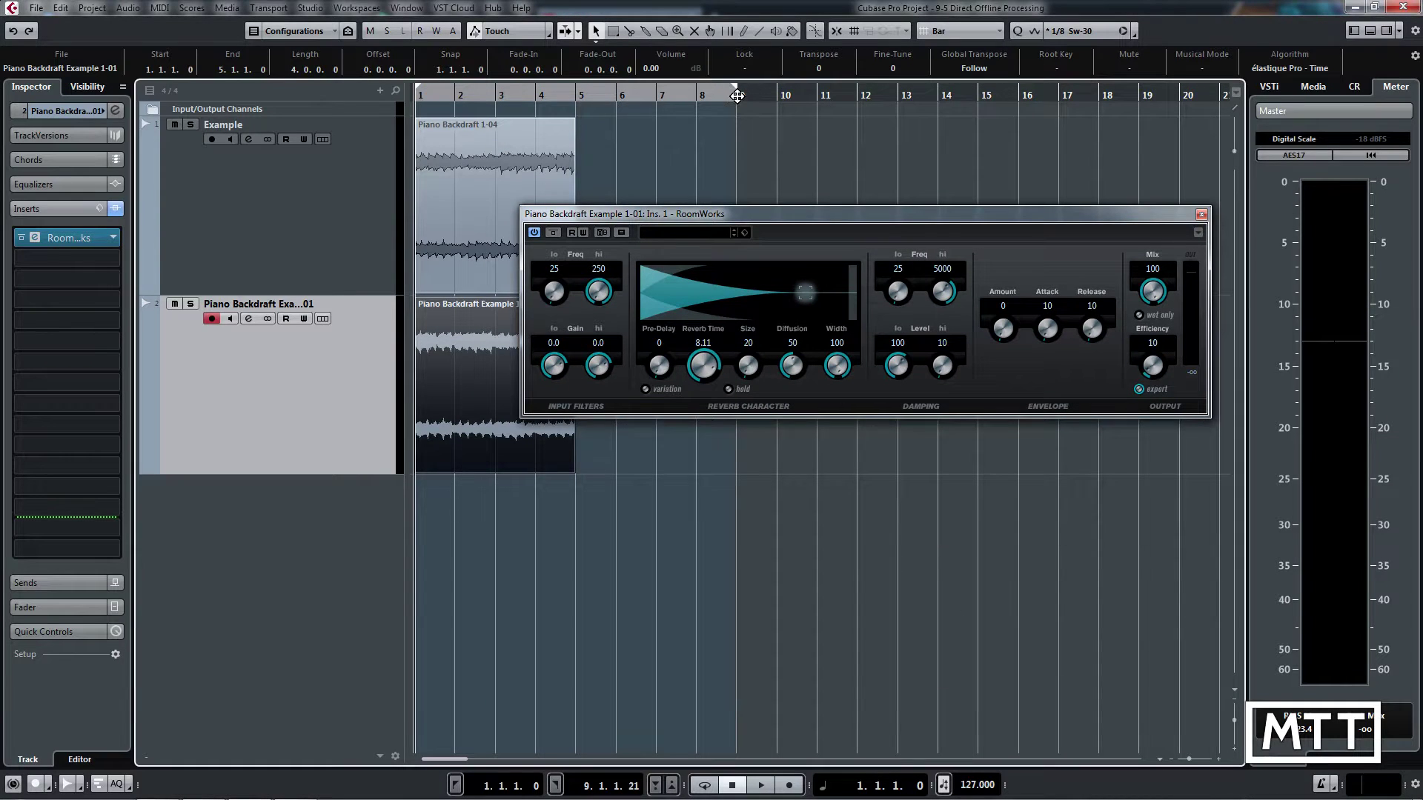
left_click(35, 7)
mouse_move(67, 244)
left_click(430, 245)
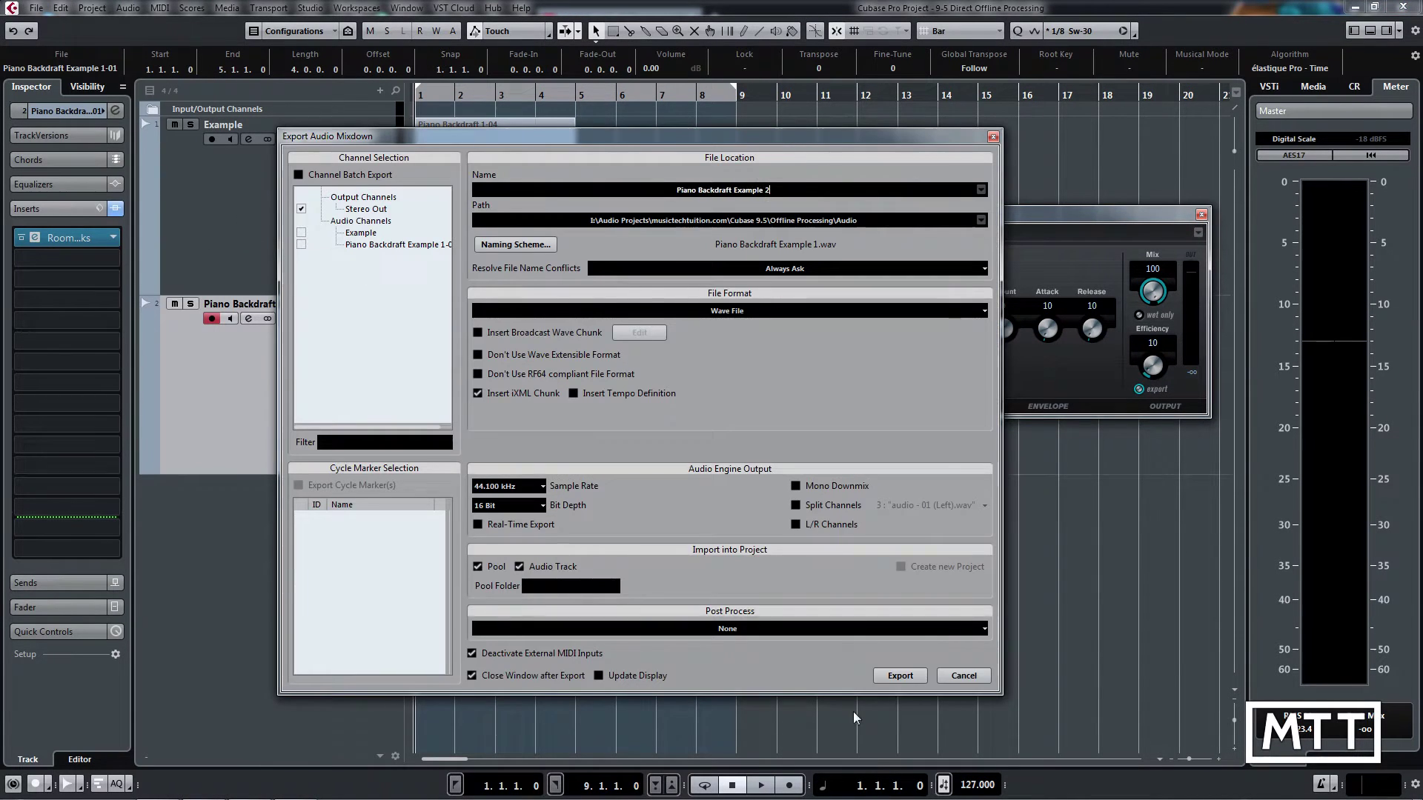
left_click(900, 675)
left_click(758, 477)
- Reverse the new reverb event and delete the intermediate reverb track 2
right_click(542, 519)
mouse_move(778, 606)
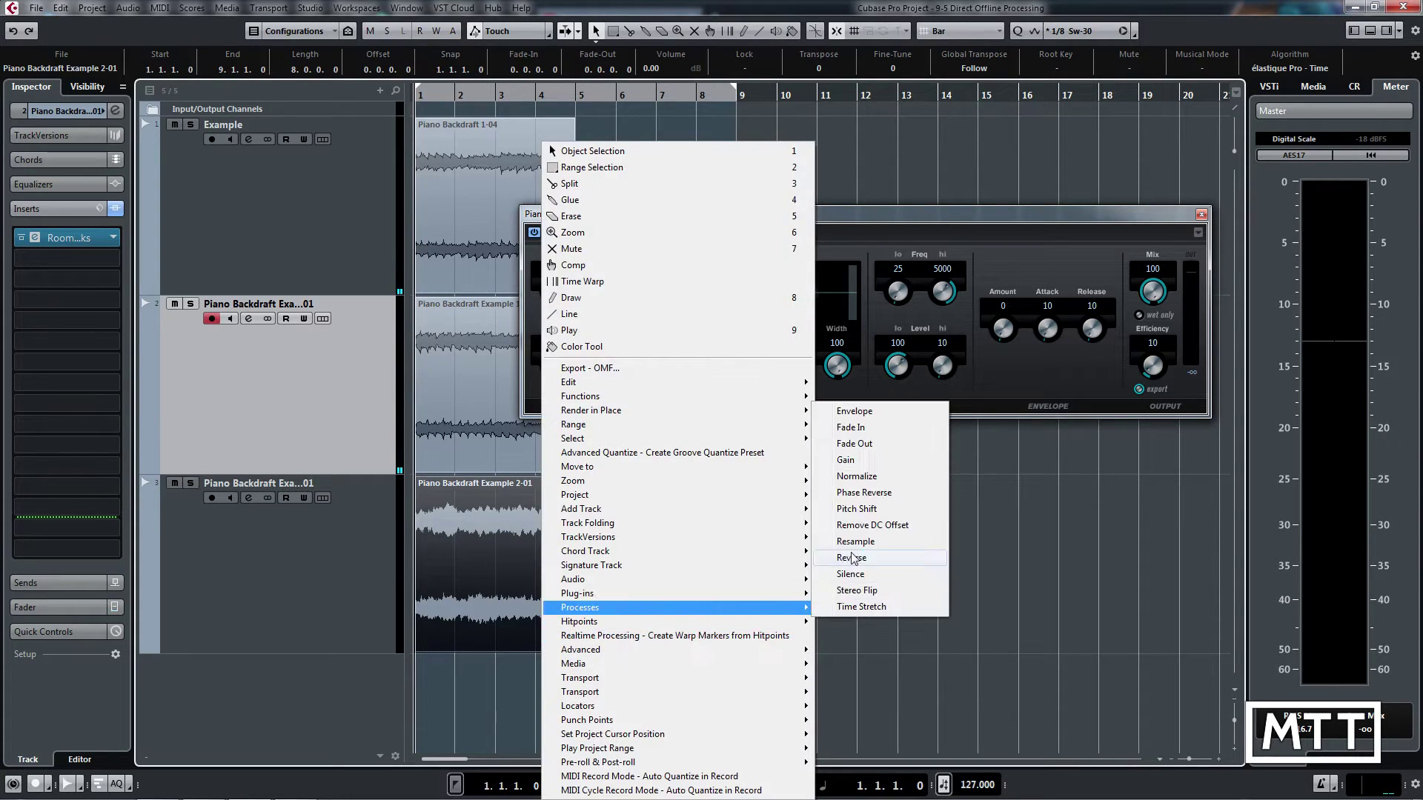
left_click(852, 557)
right_click(335, 397)
left_click(413, 457)
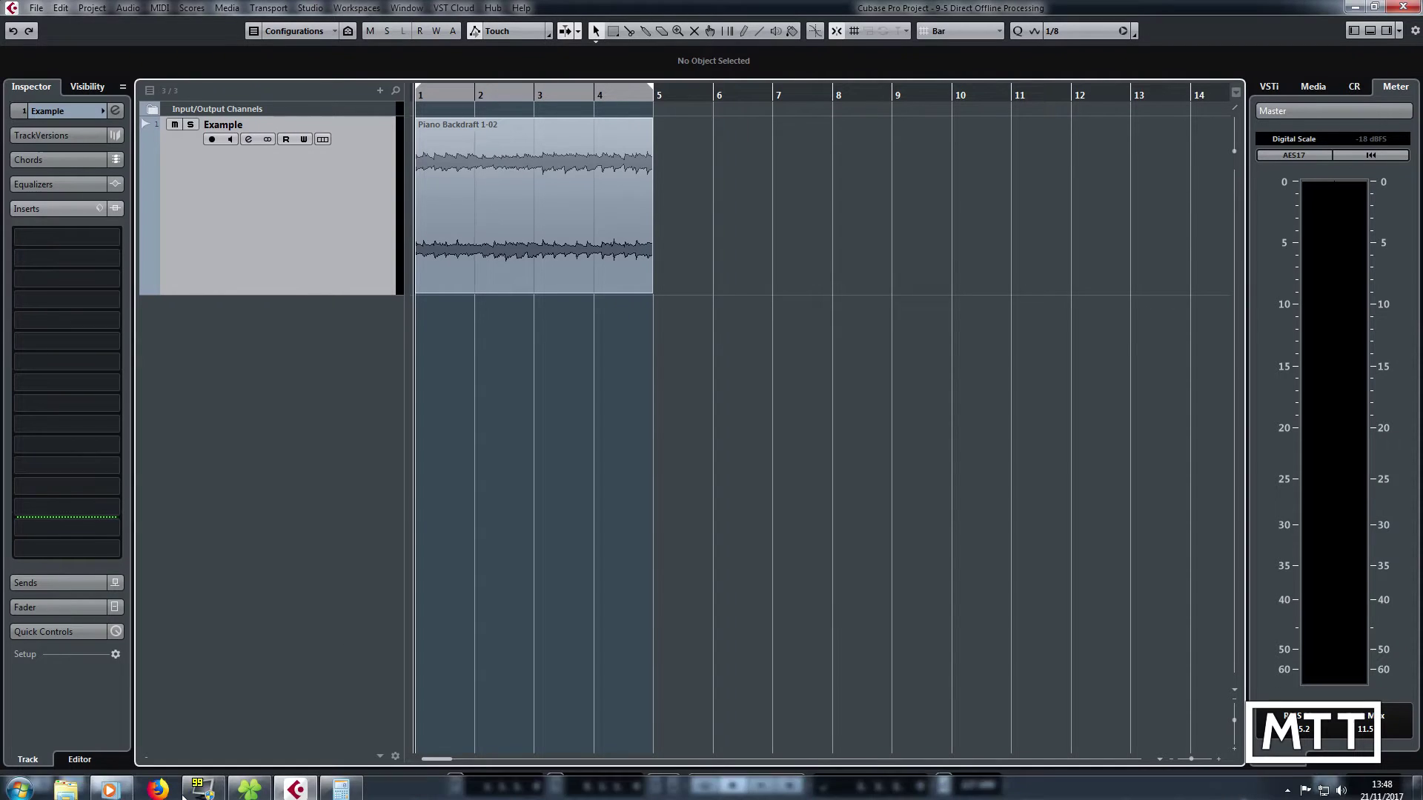
- In Calculator, compute 60000 / 127 = 472.44, then × 16 = 7559.055118110236
left_click(341, 785)
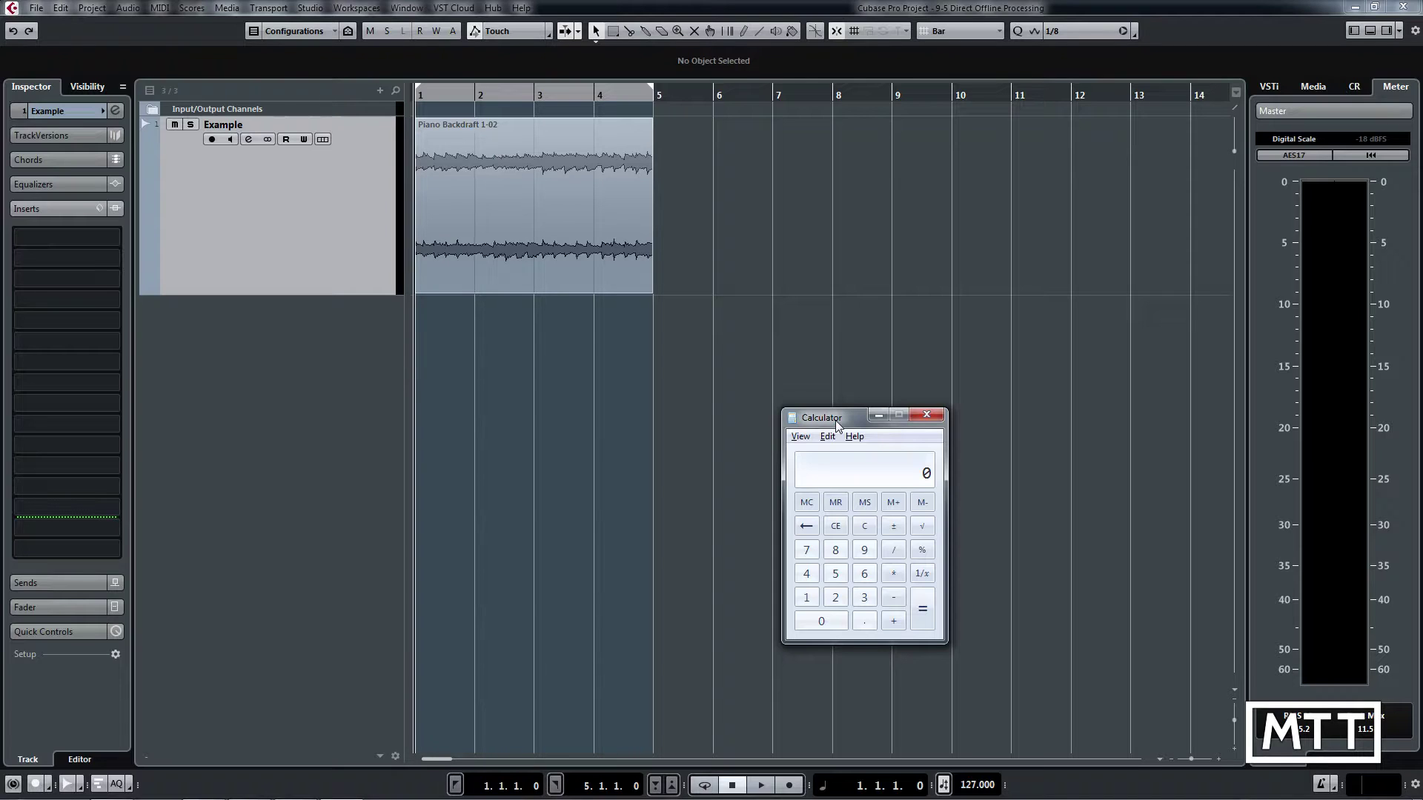
type("60000")
key("slash")
type("127")
key("Return")
type("* ")
type("16")
key("Return")
- Open Direct Offline Processing for the Piano Backdraft 1-02 event, placed below the waveform
left_click(879, 416)
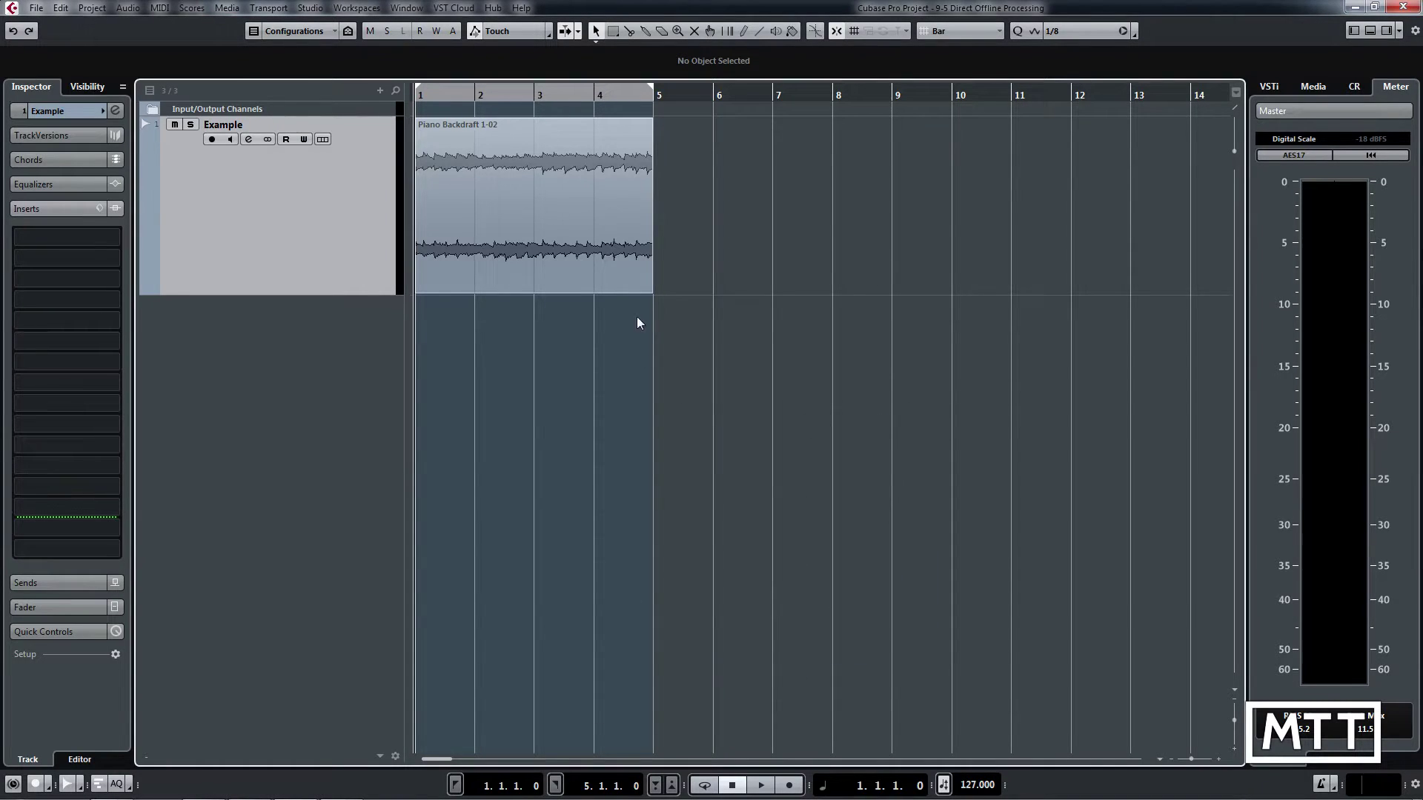
left_click(489, 198)
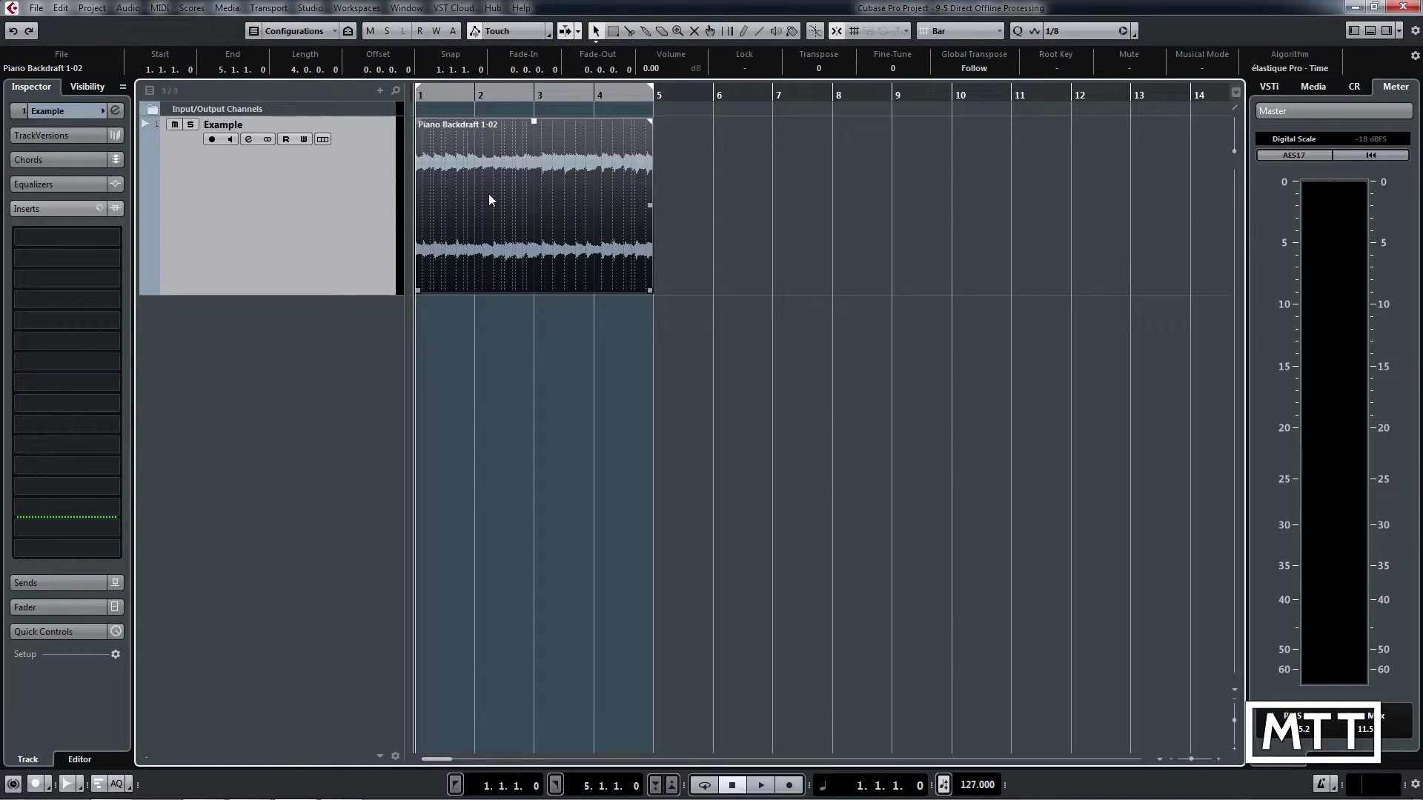
left_click(127, 9)
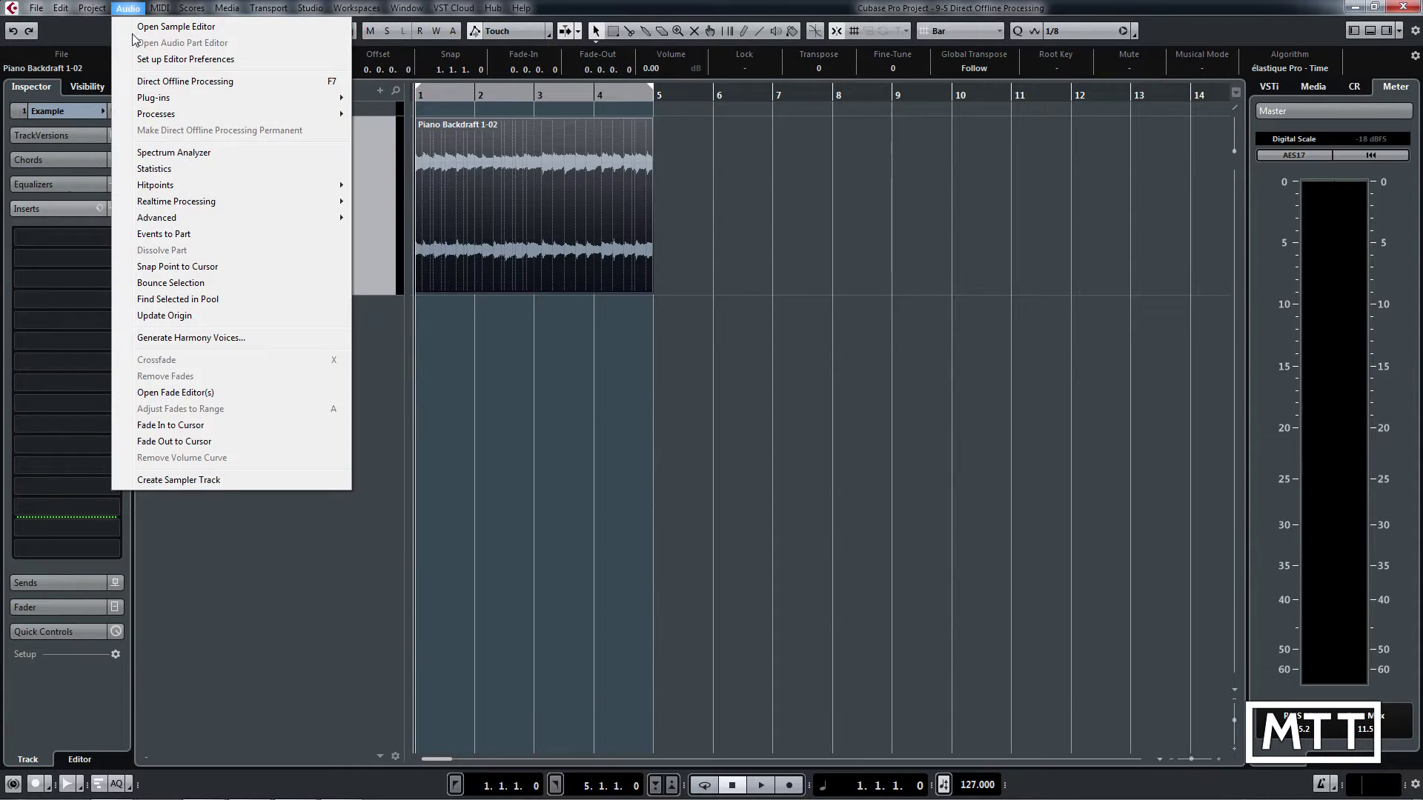
left_click(185, 82)
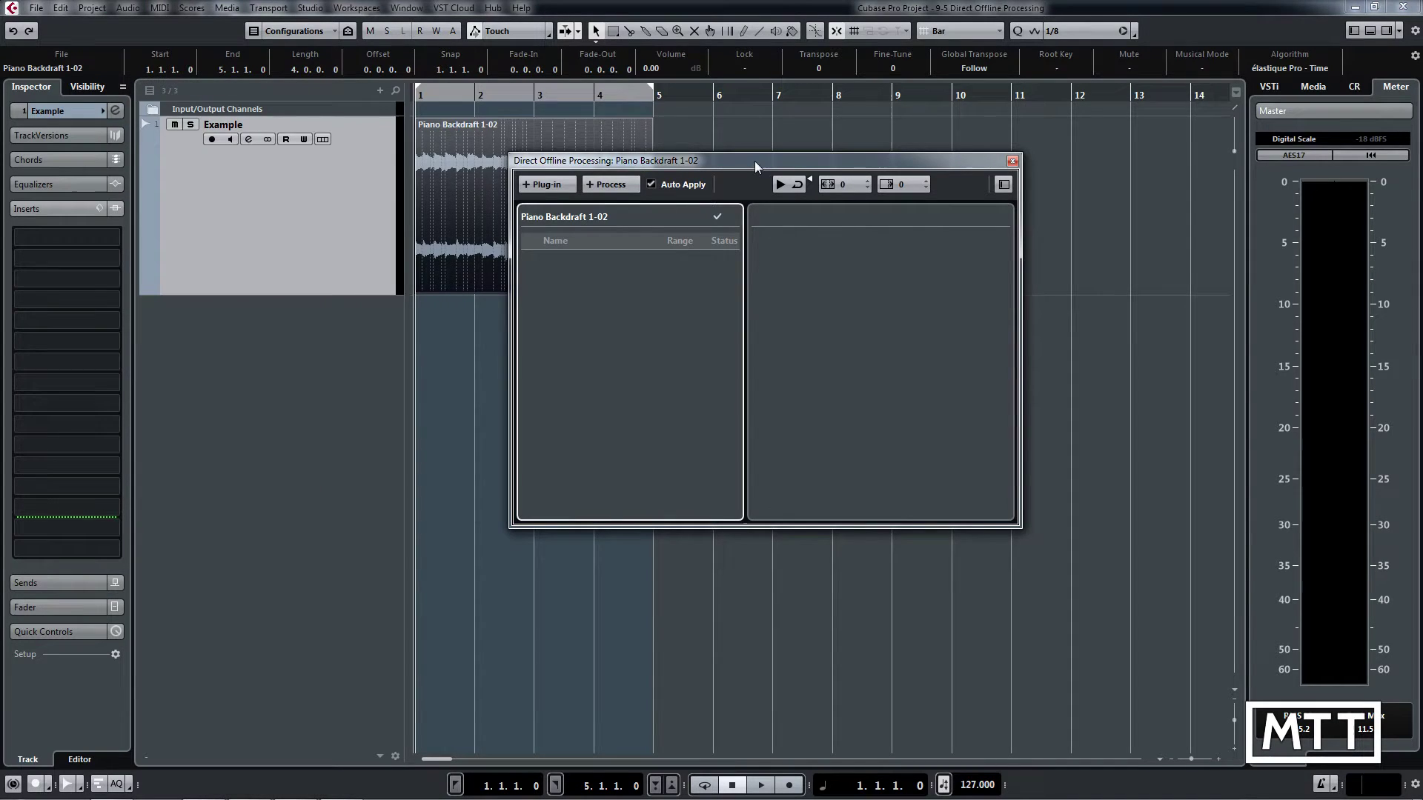
left_click_drag(751, 160, 747, 329)
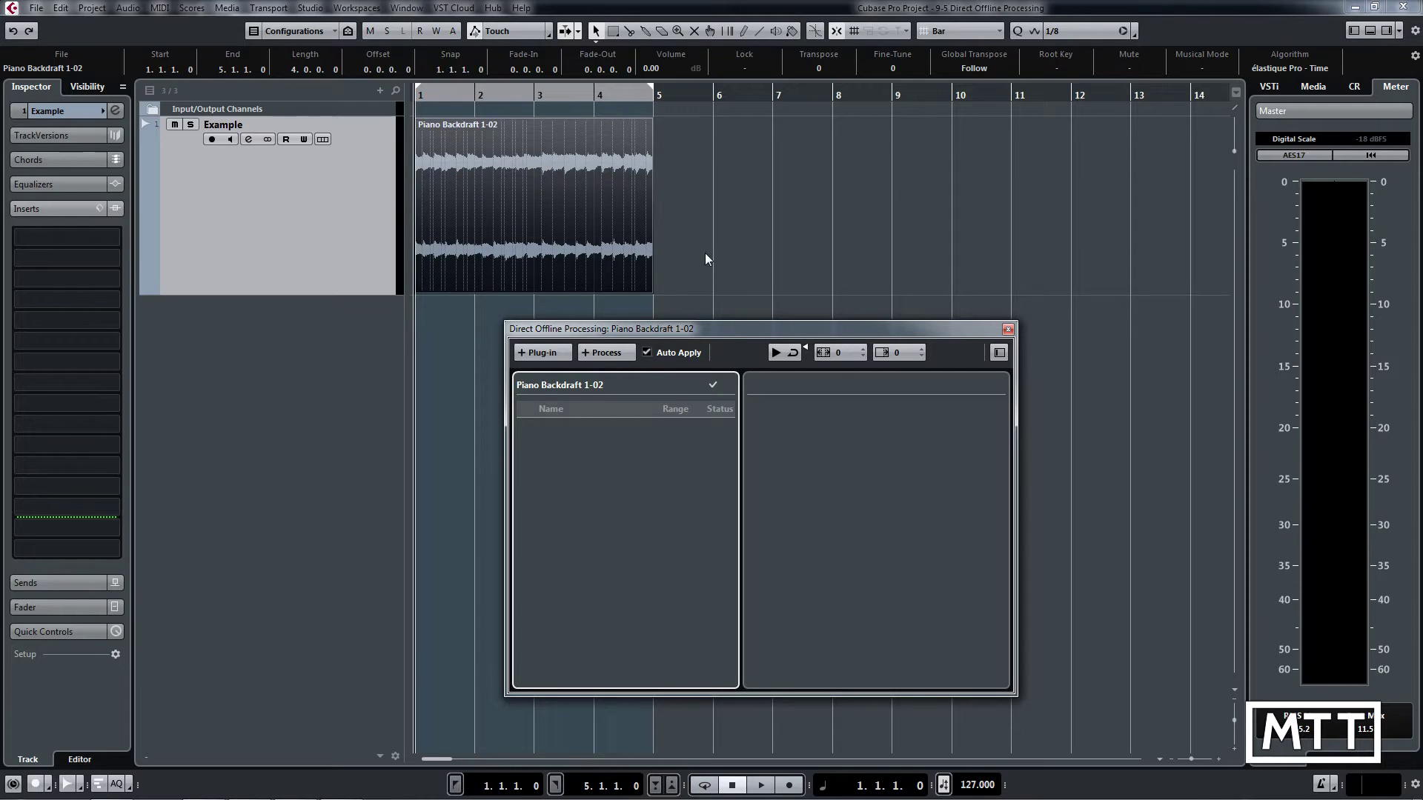
- Enter 7559 in both Extend Process Range fields
left_click(838, 353)
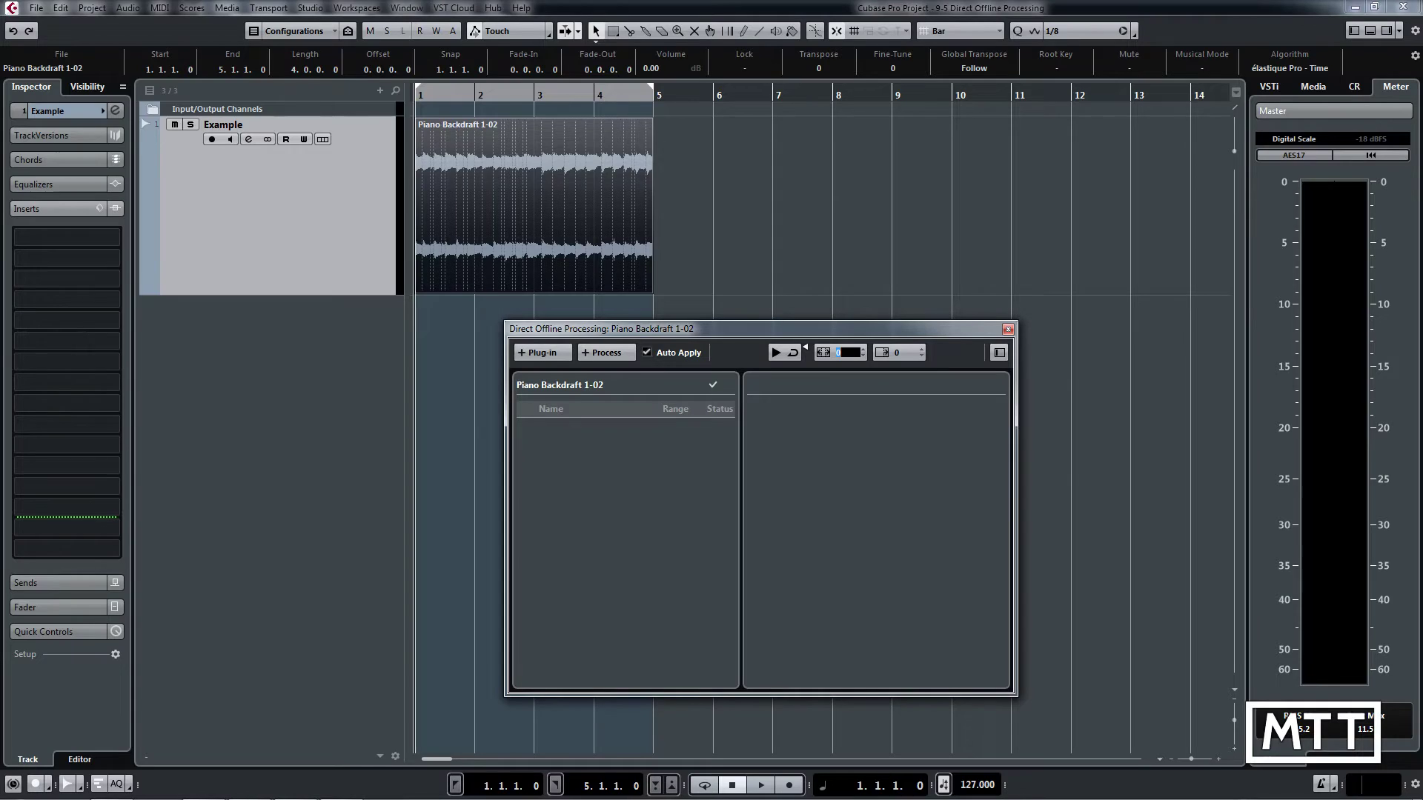
type("7559")
key("Tab")
type("755")
- Add a Reverse process to Piano Backdraft 1-02 and play back the reversed piano
left_click(607, 352)
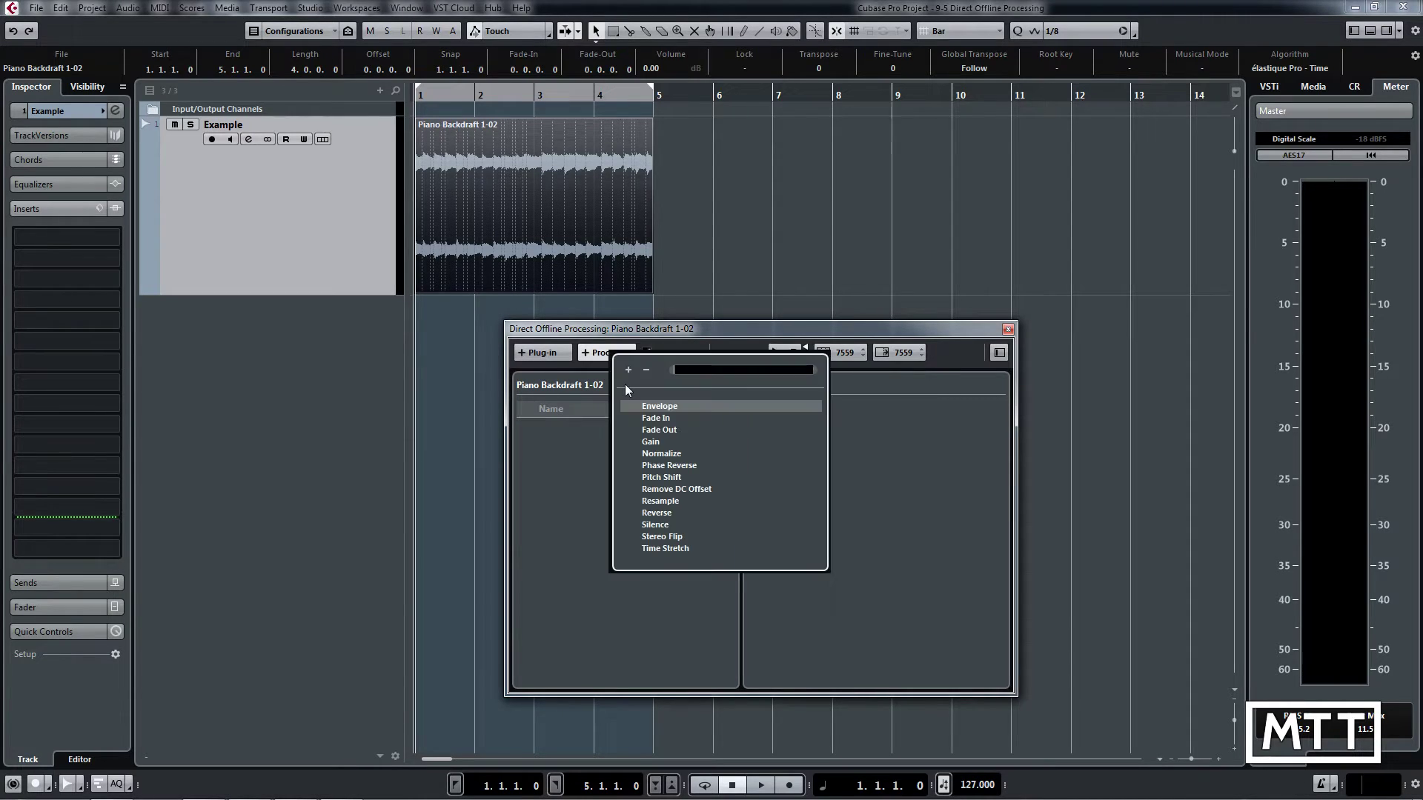
left_click(657, 513)
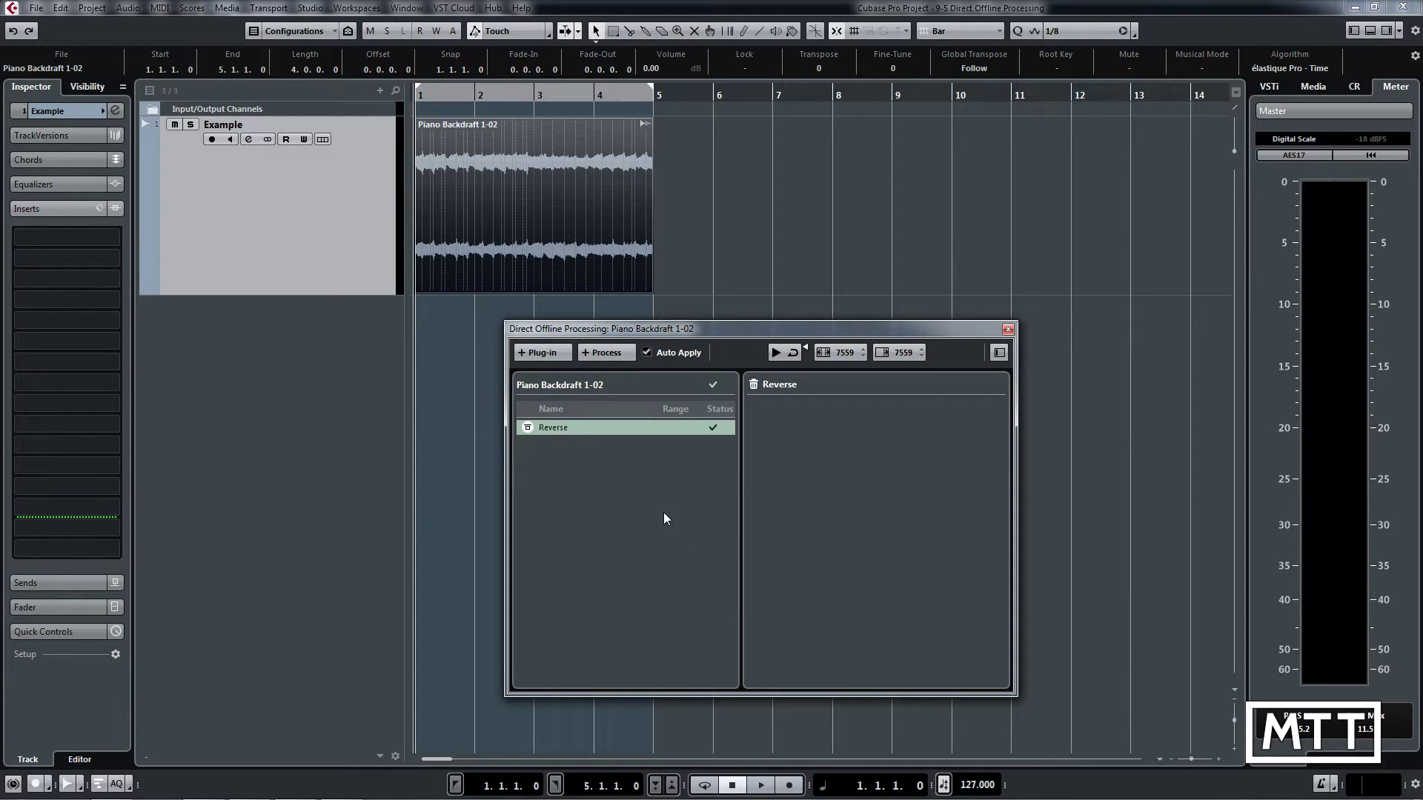
key("space")
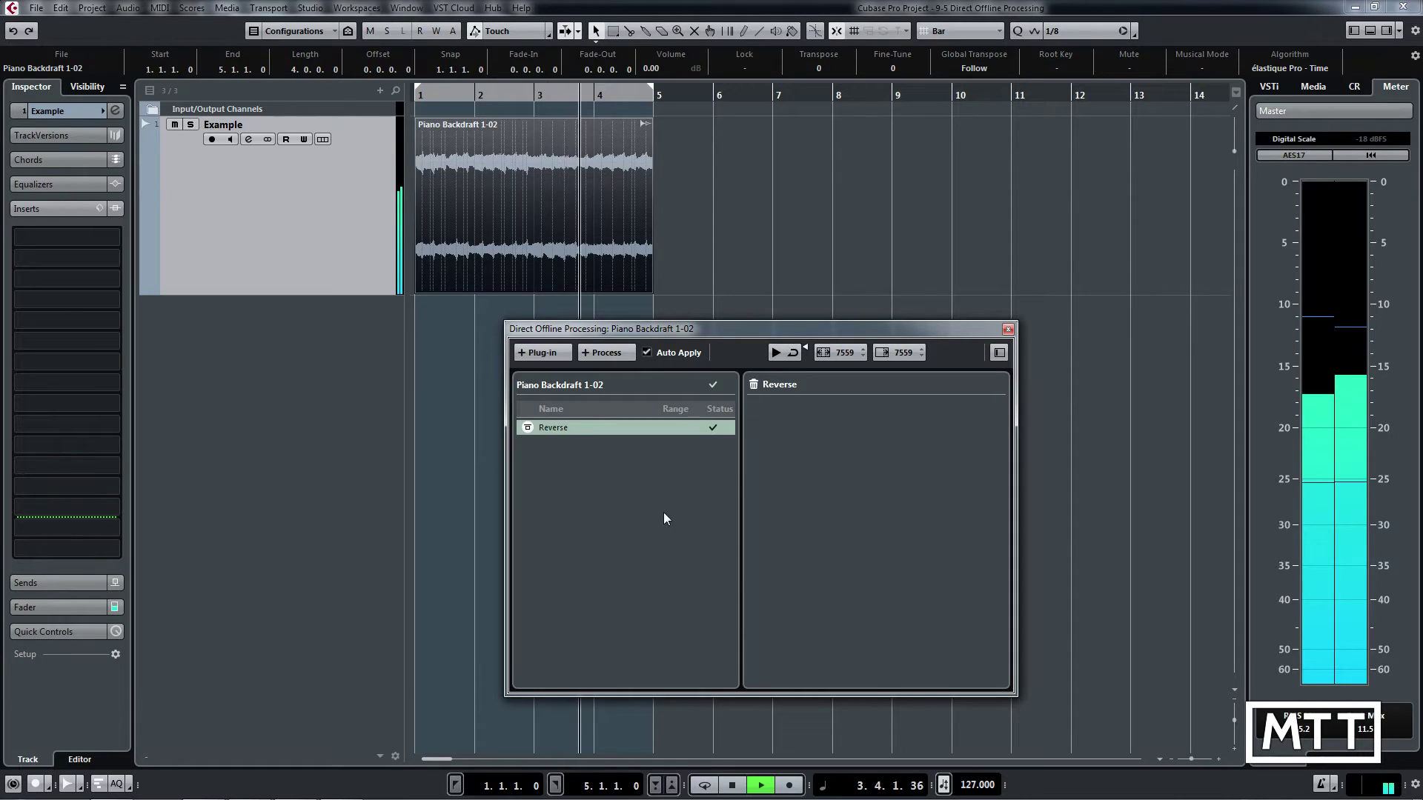
key("space")
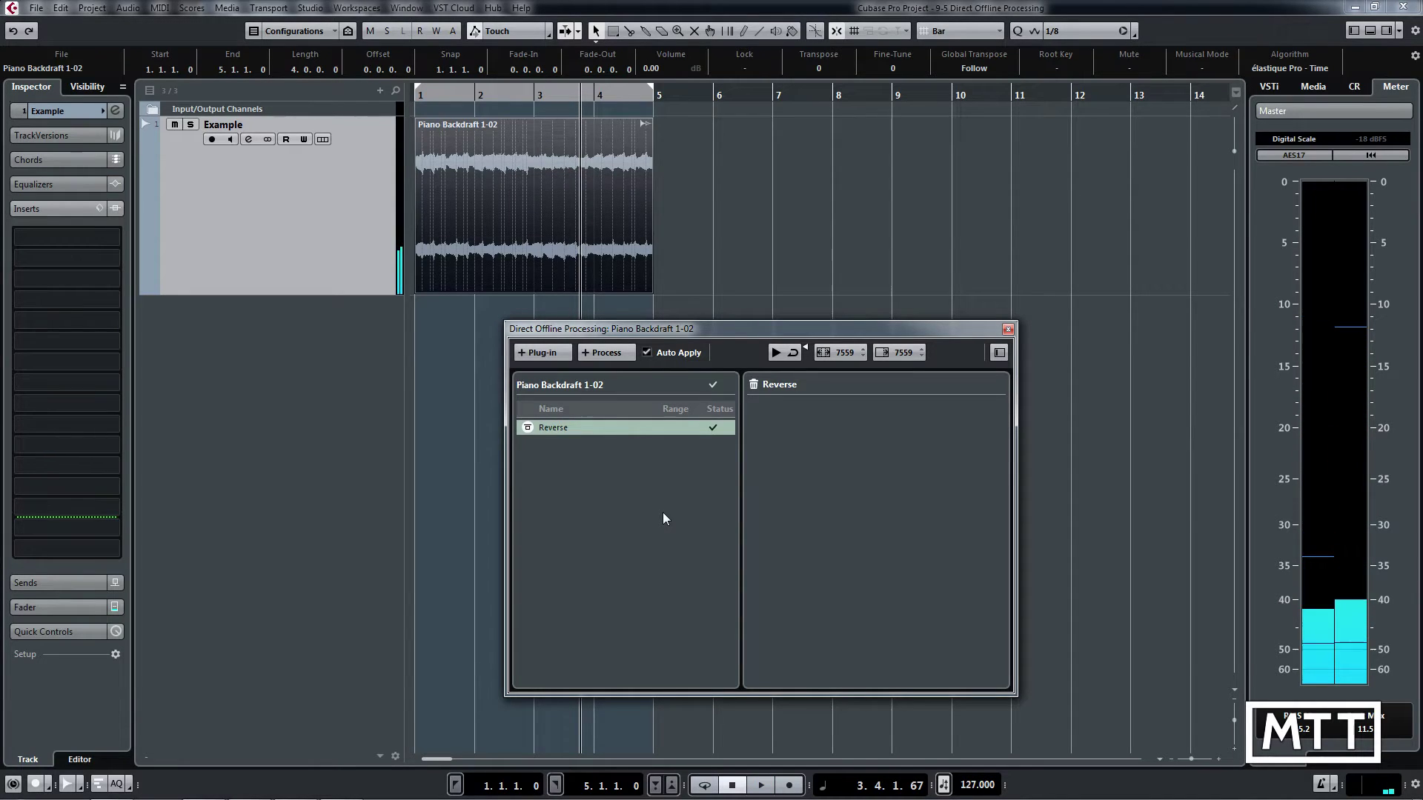
left_click(553, 353)
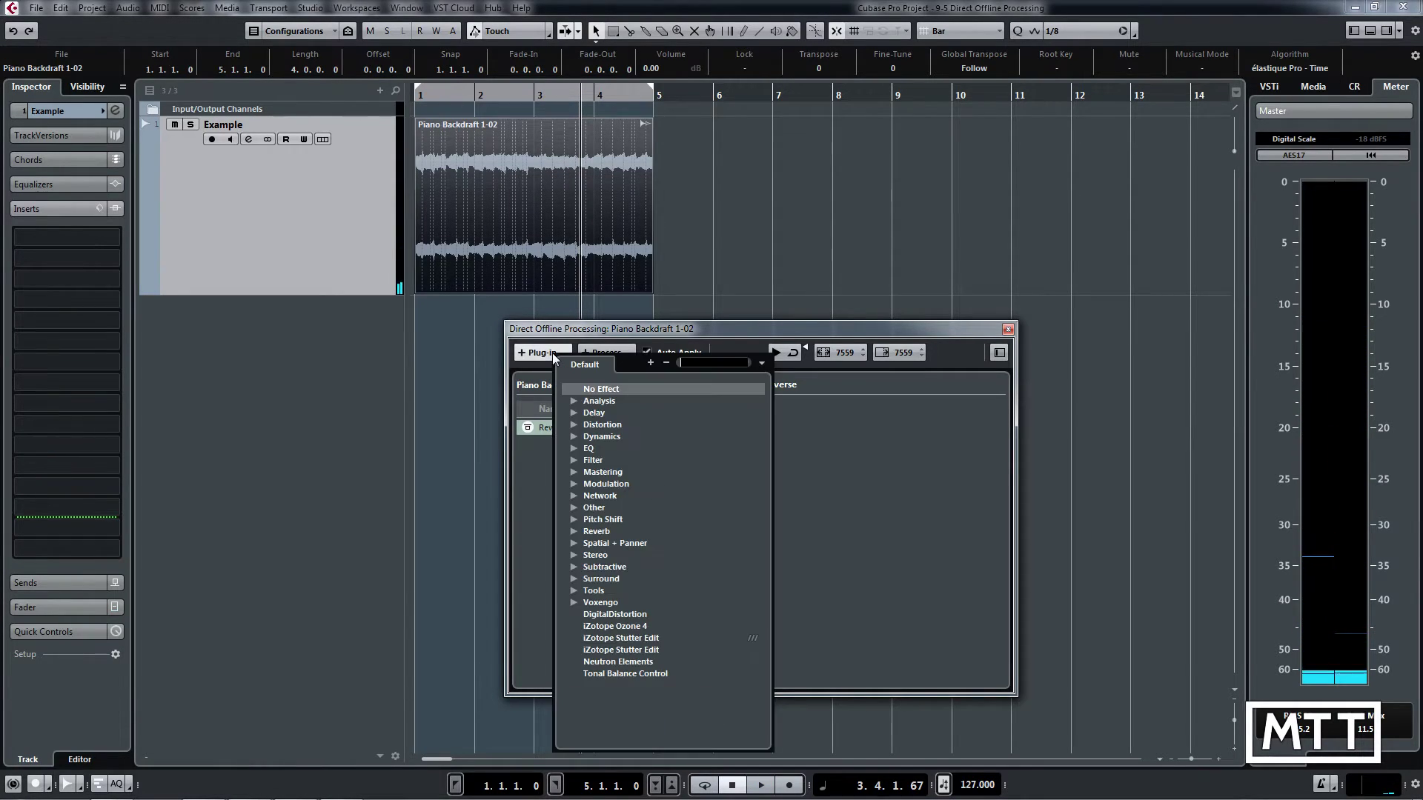
left_click(573, 531)
left_click(633, 591)
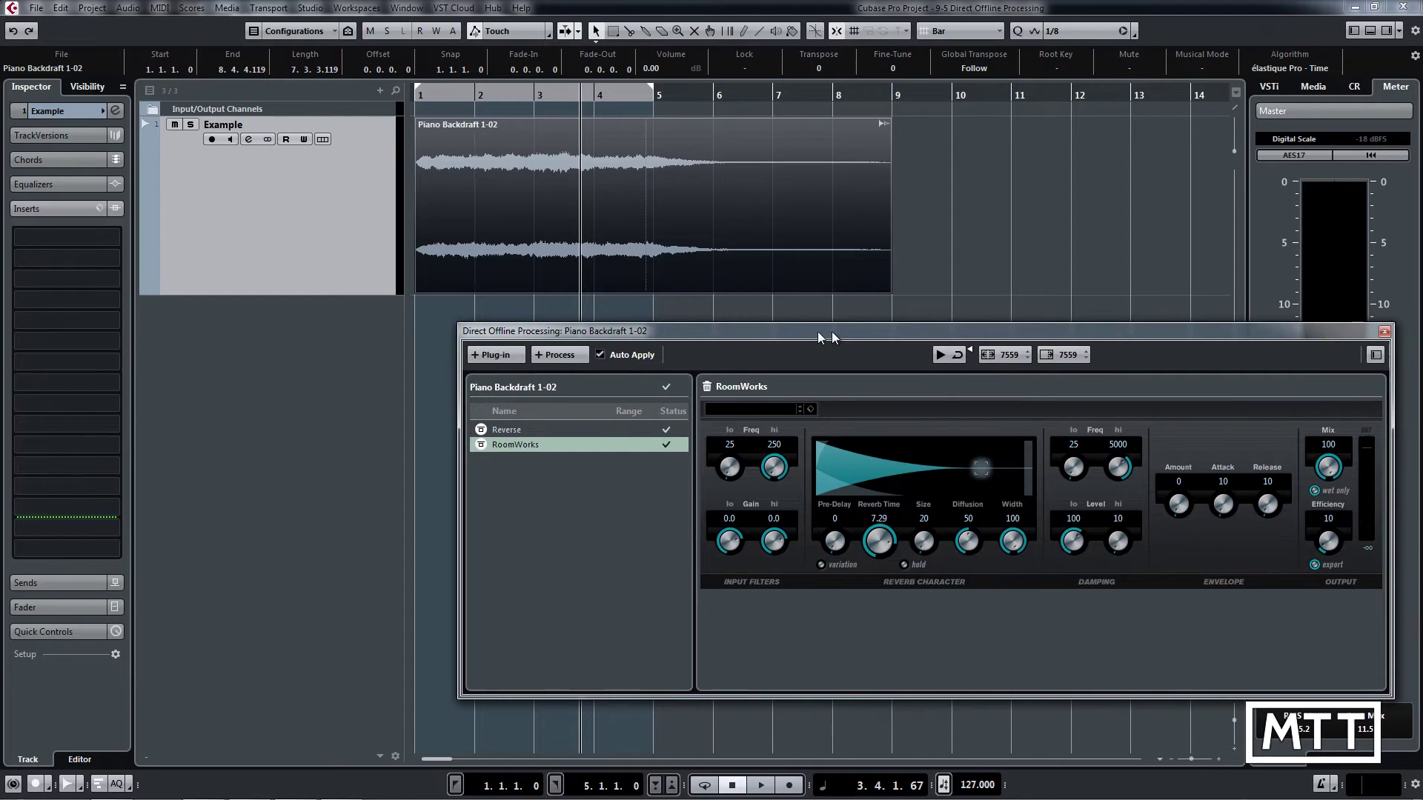
left_click_drag(819, 335, 682, 331)
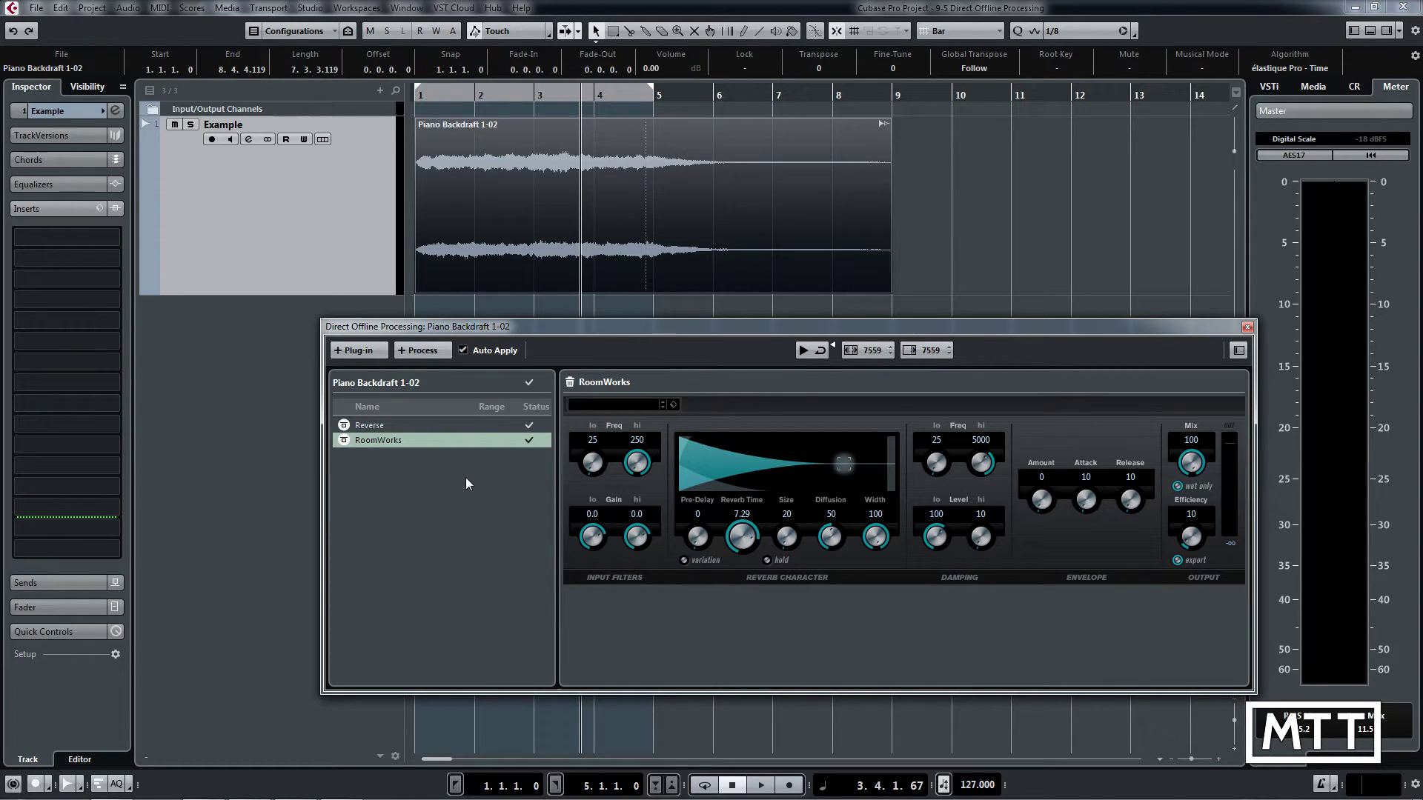
- Add a second Reverse after RoomWorks and play from the start to hear the swell
left_click(418, 355)
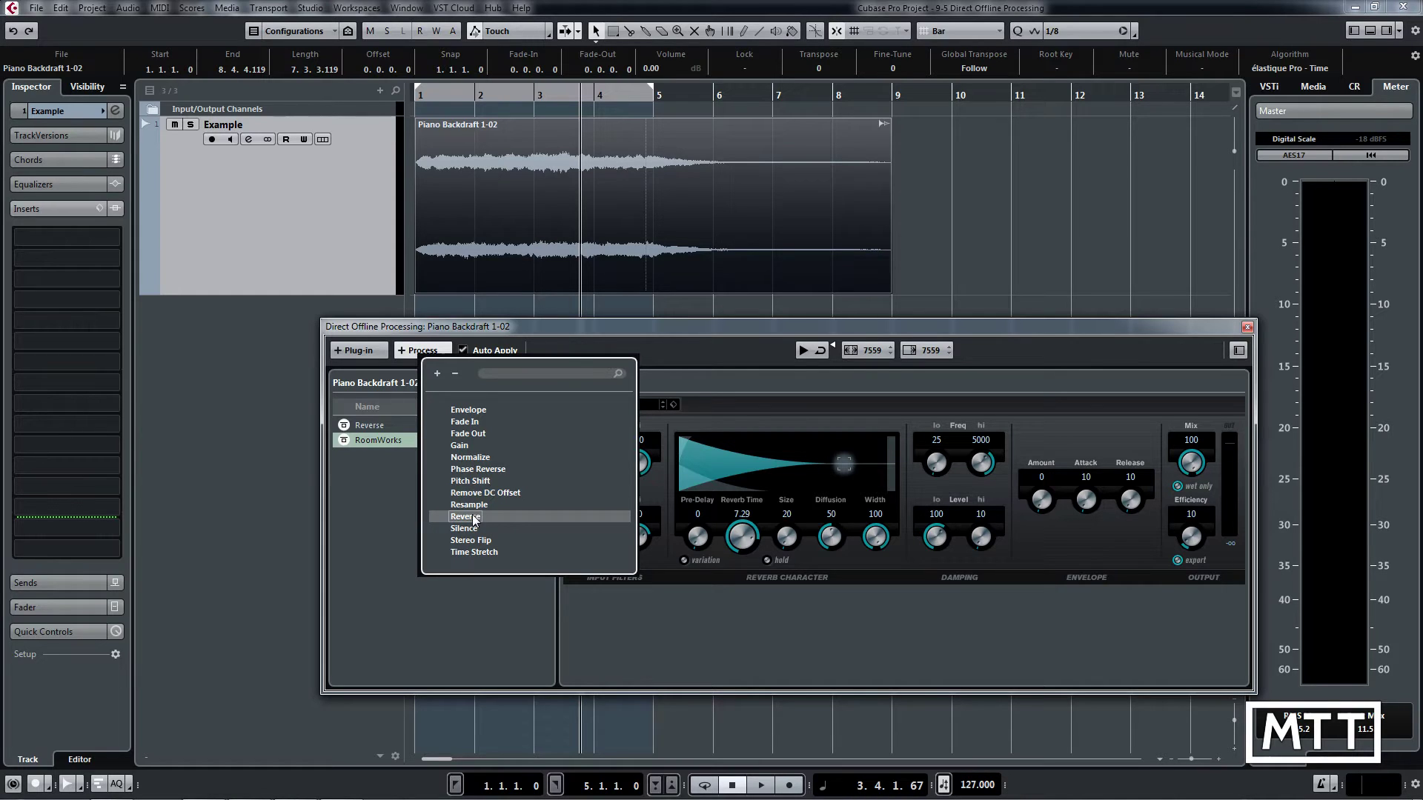
left_click(466, 517)
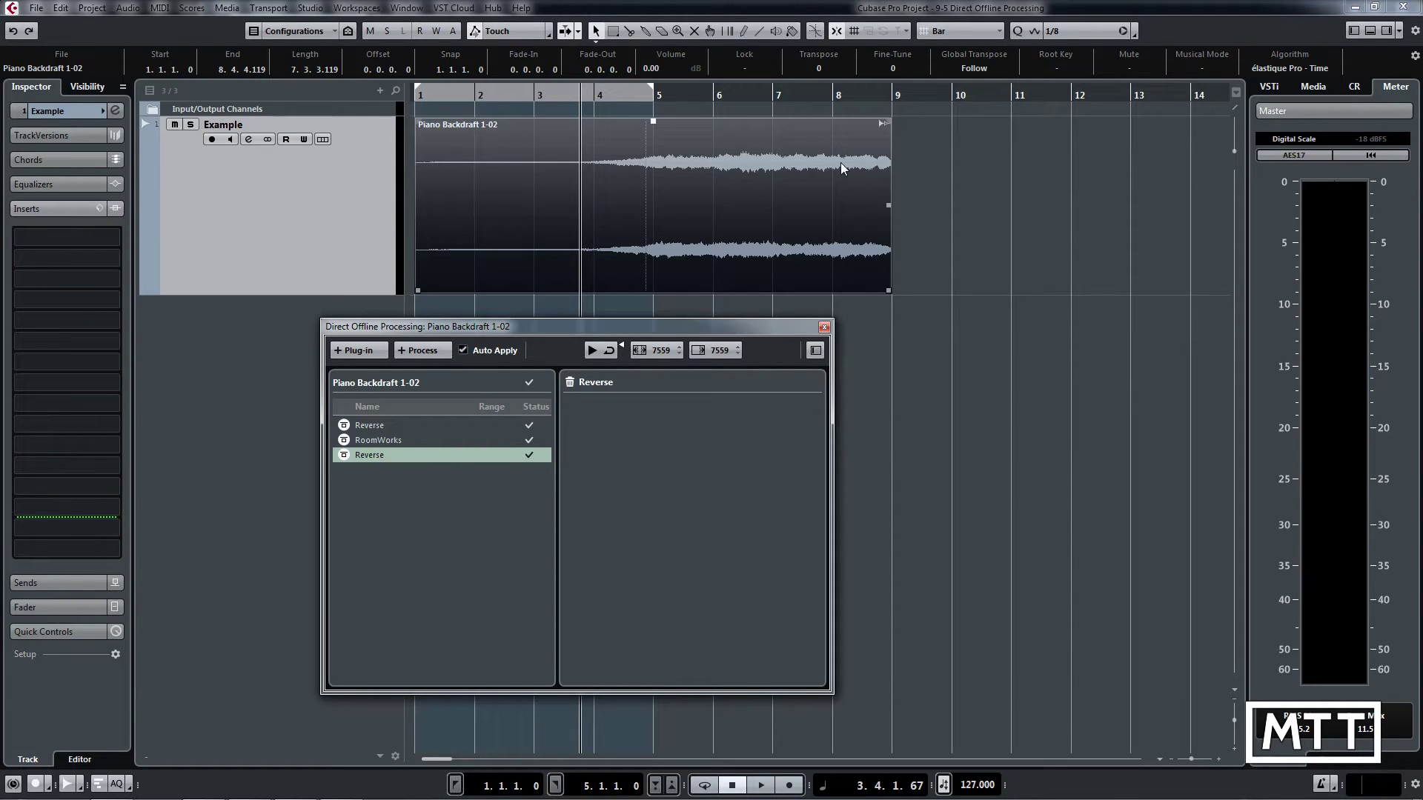
key("Home")
key("space")
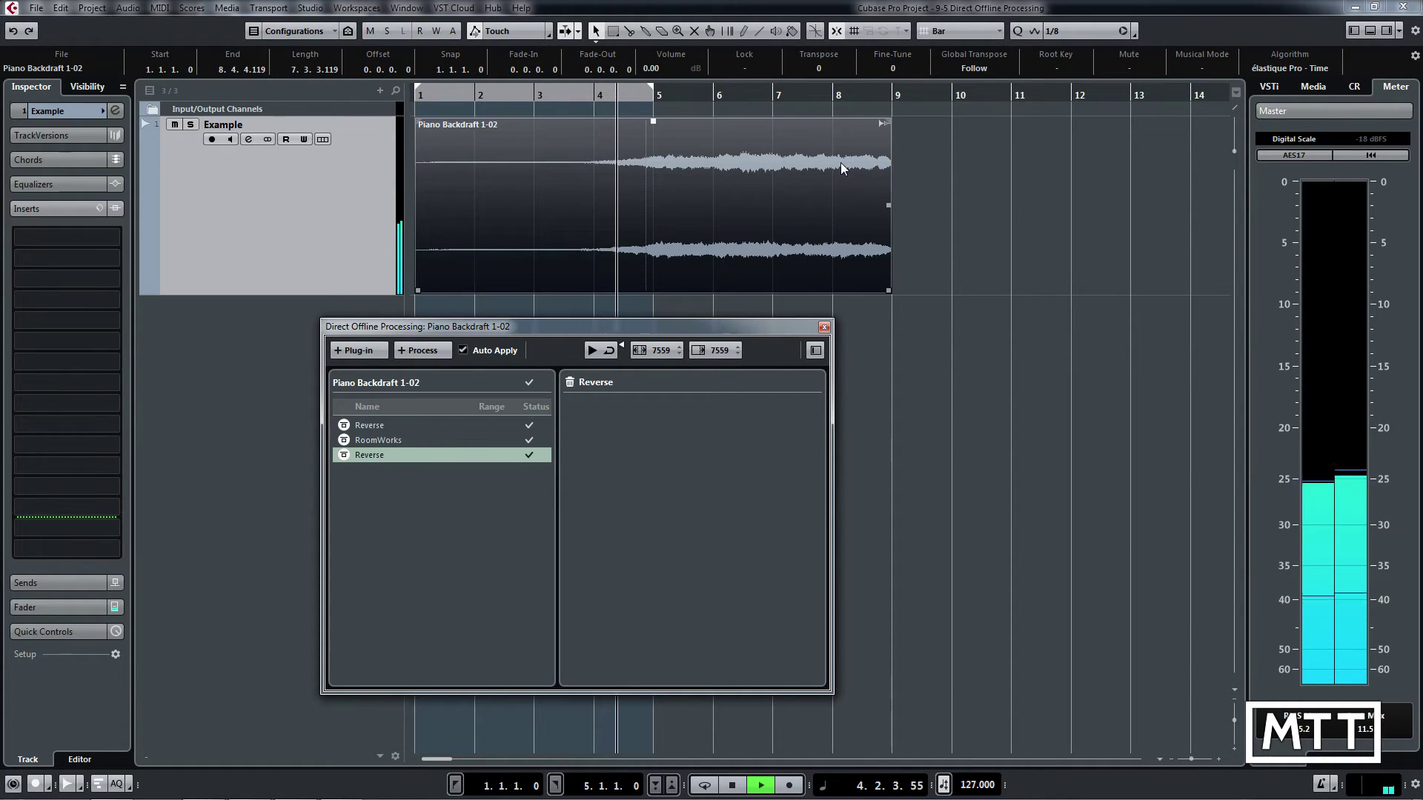
key("space")
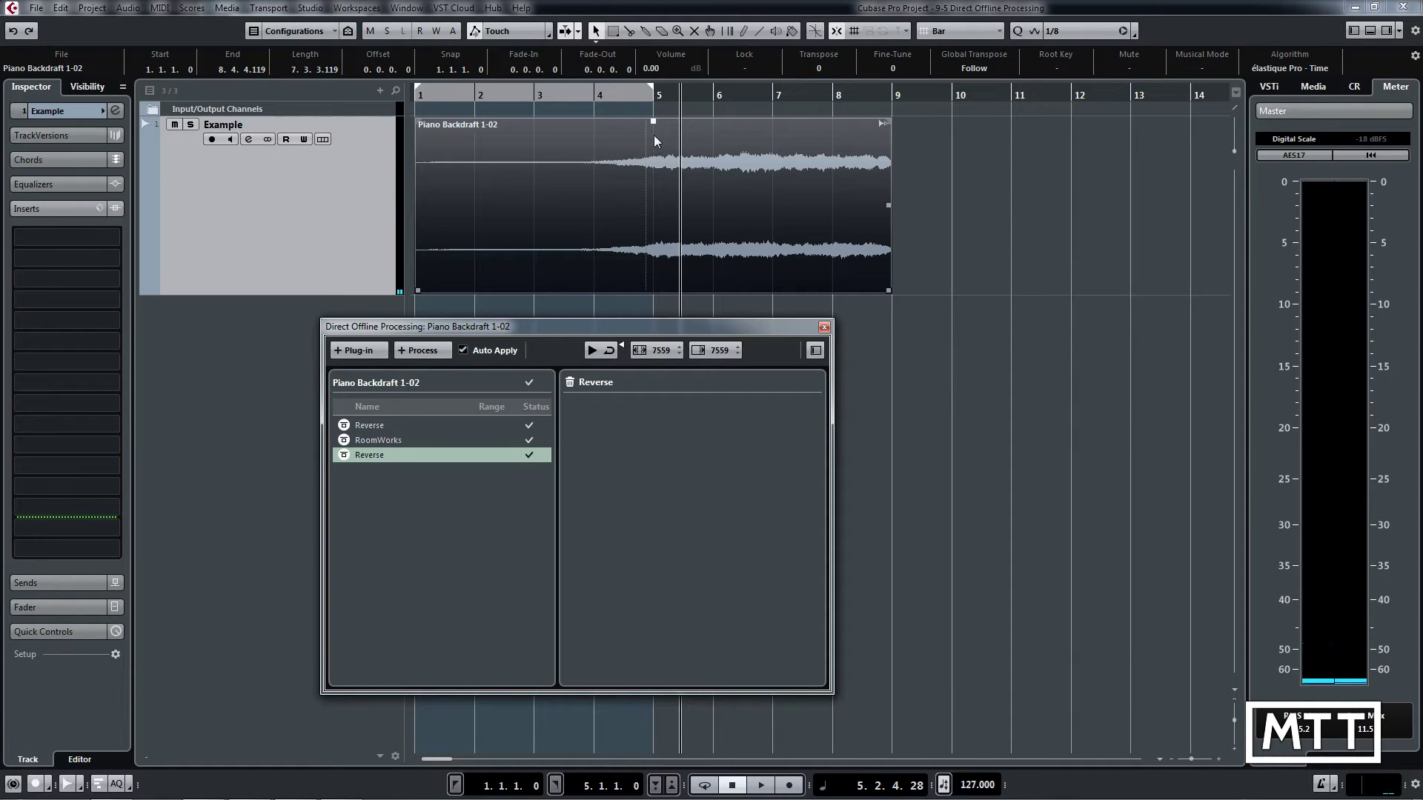
- Return to the Object Selection tool, deselect the piano event, and close Direct Offline Processing
right_click(663, 179)
left_click(695, 179)
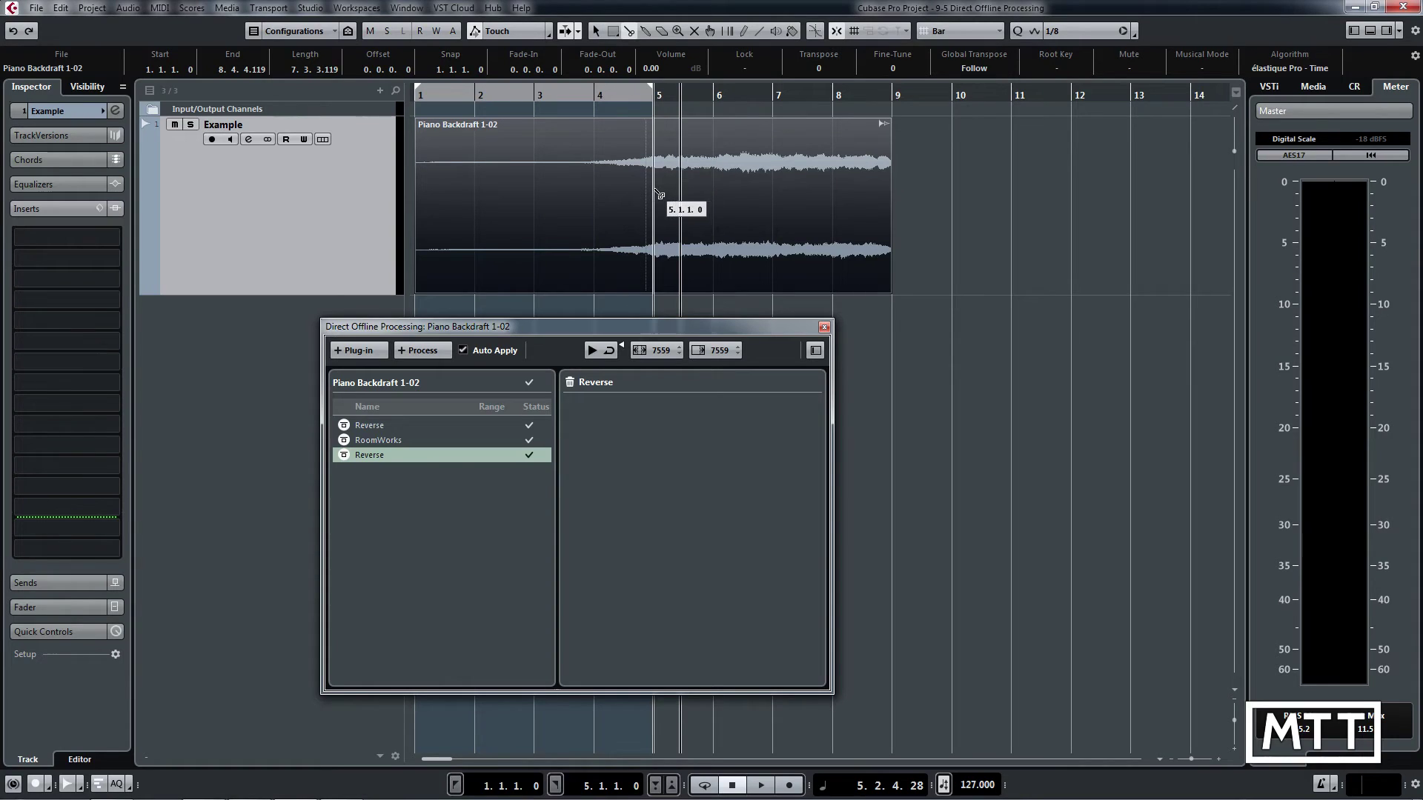
right_click(986, 196)
right_click(734, 209)
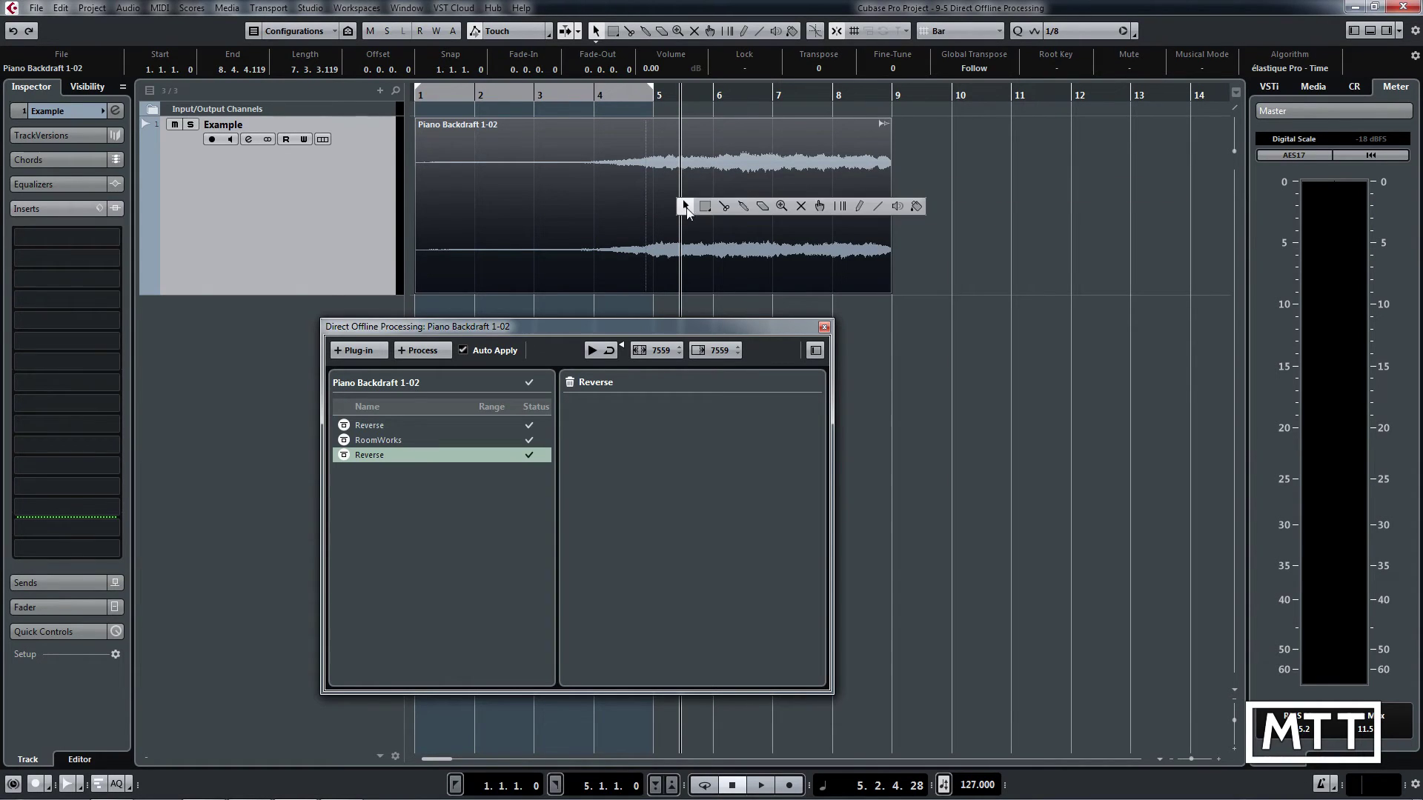
left_click(685, 206)
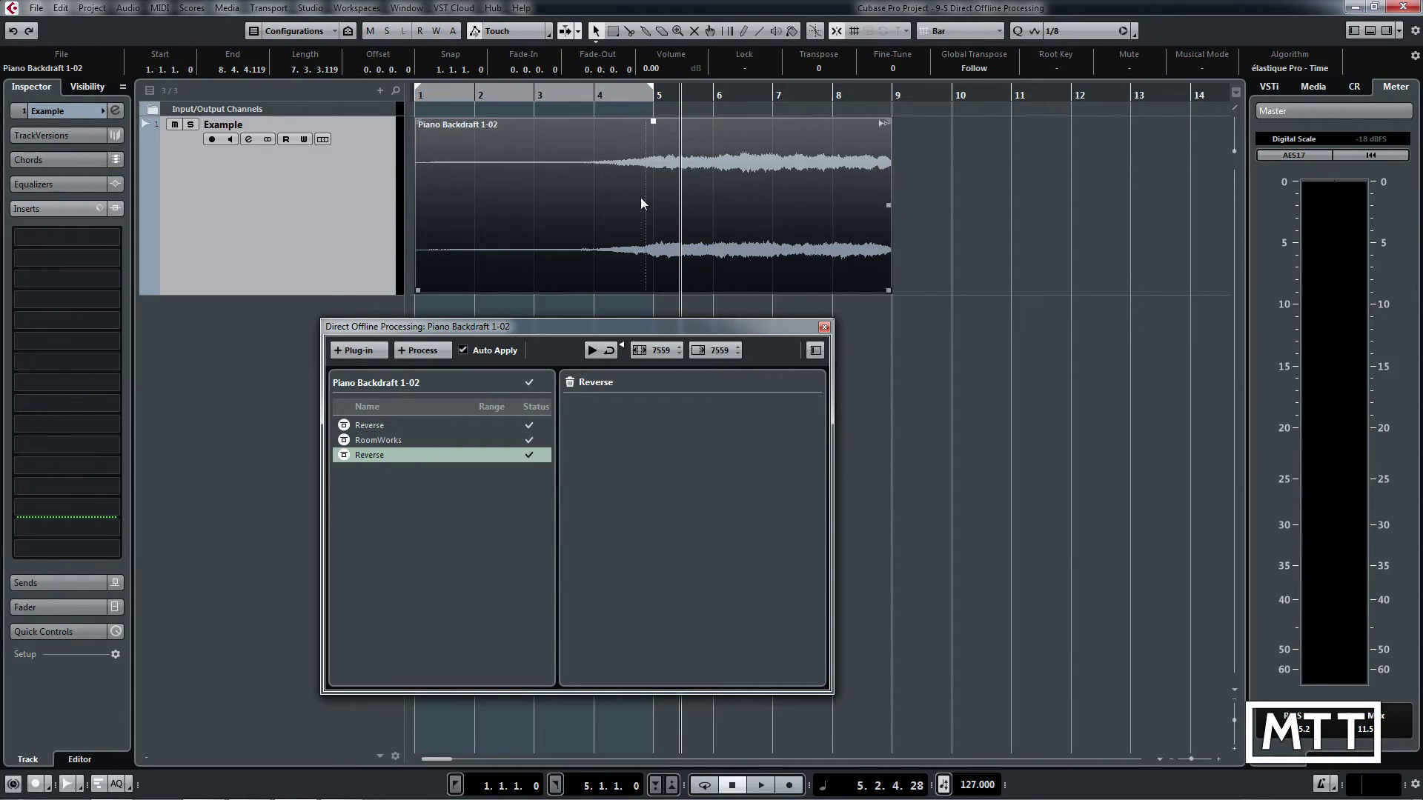
left_click(914, 167)
left_click(824, 327)
mouse_move(882, 123)
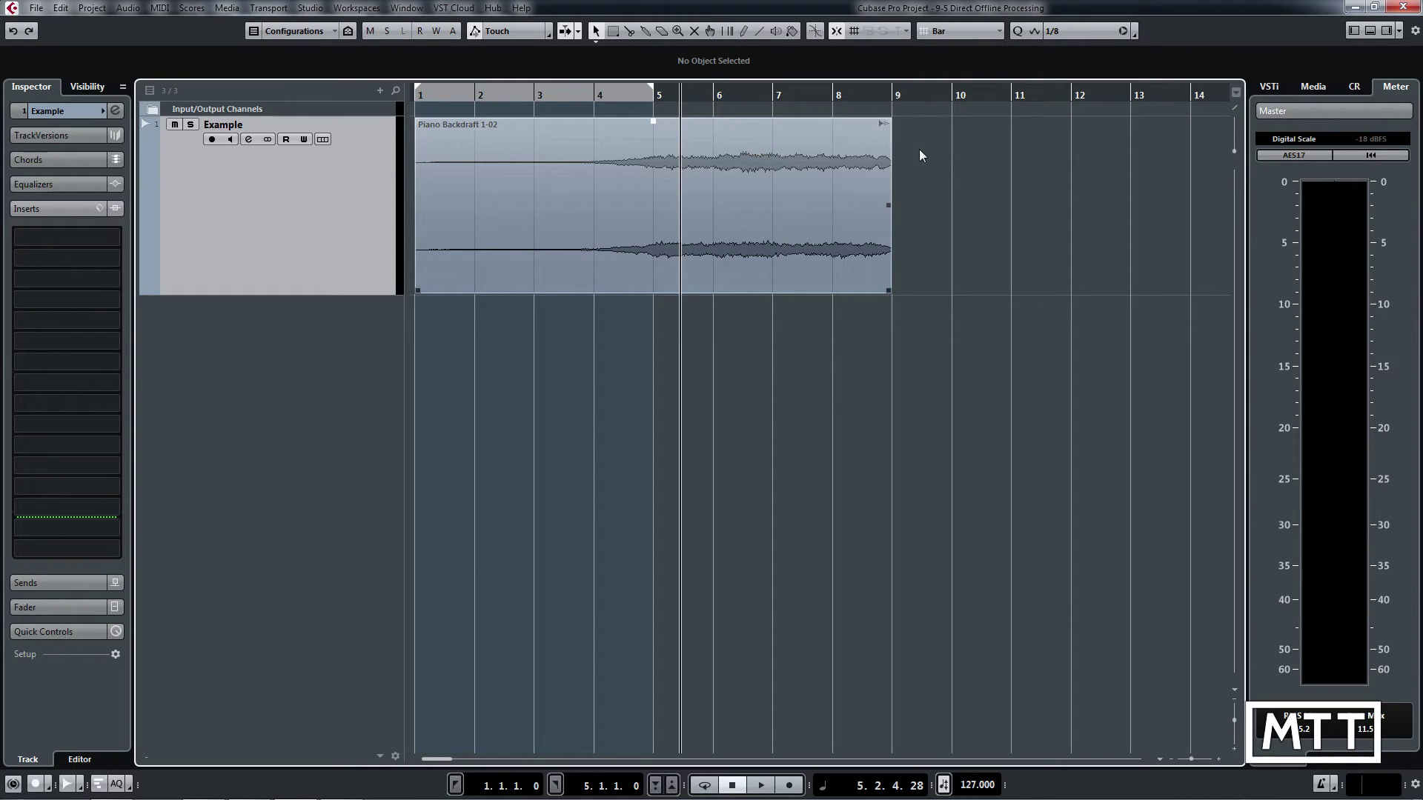
- Reopen Direct Offline Processing for the piano event to show the Reverse, RoomWorks, Reverse chain
left_click(721, 196)
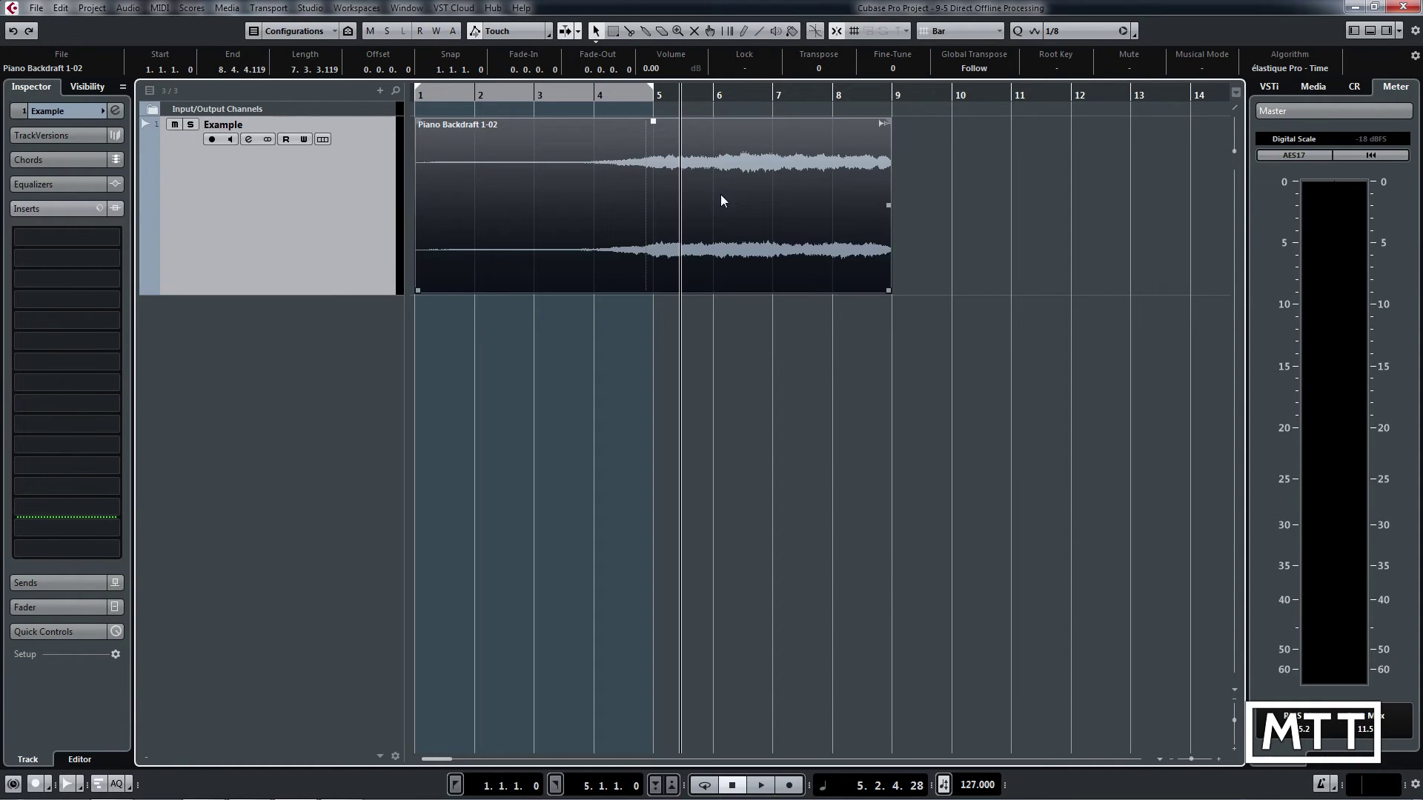
left_click(127, 8)
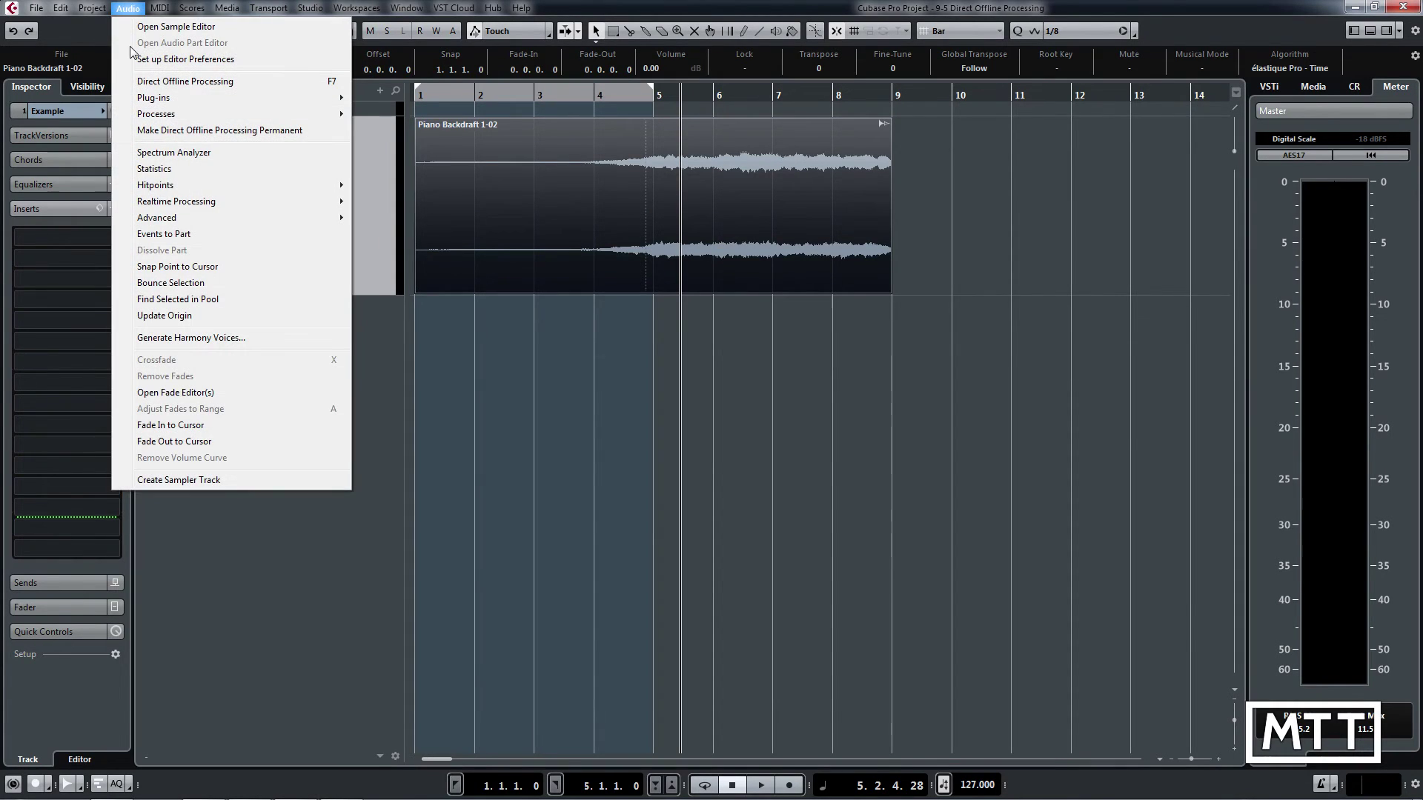
left_click(185, 81)
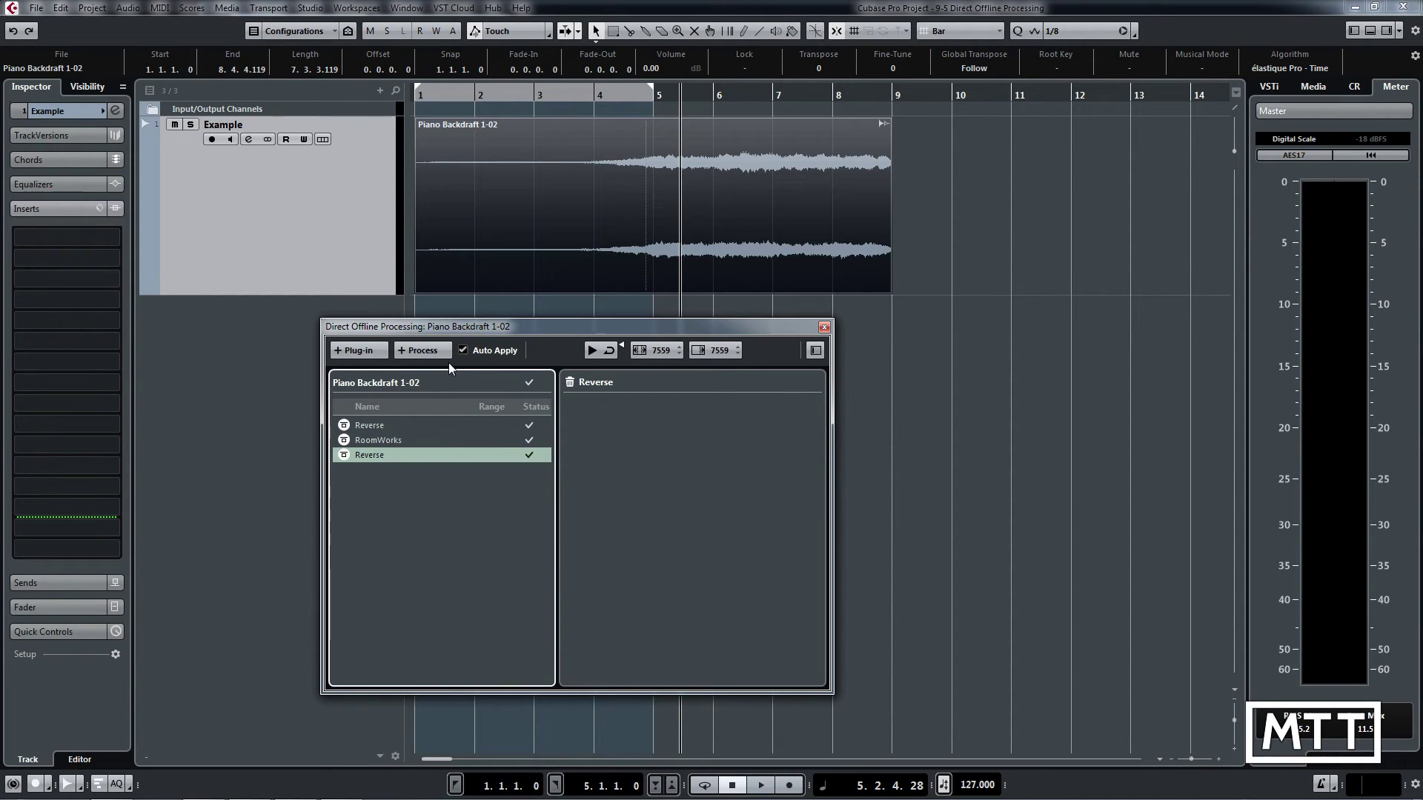
left_click_drag(598, 326, 738, 318)
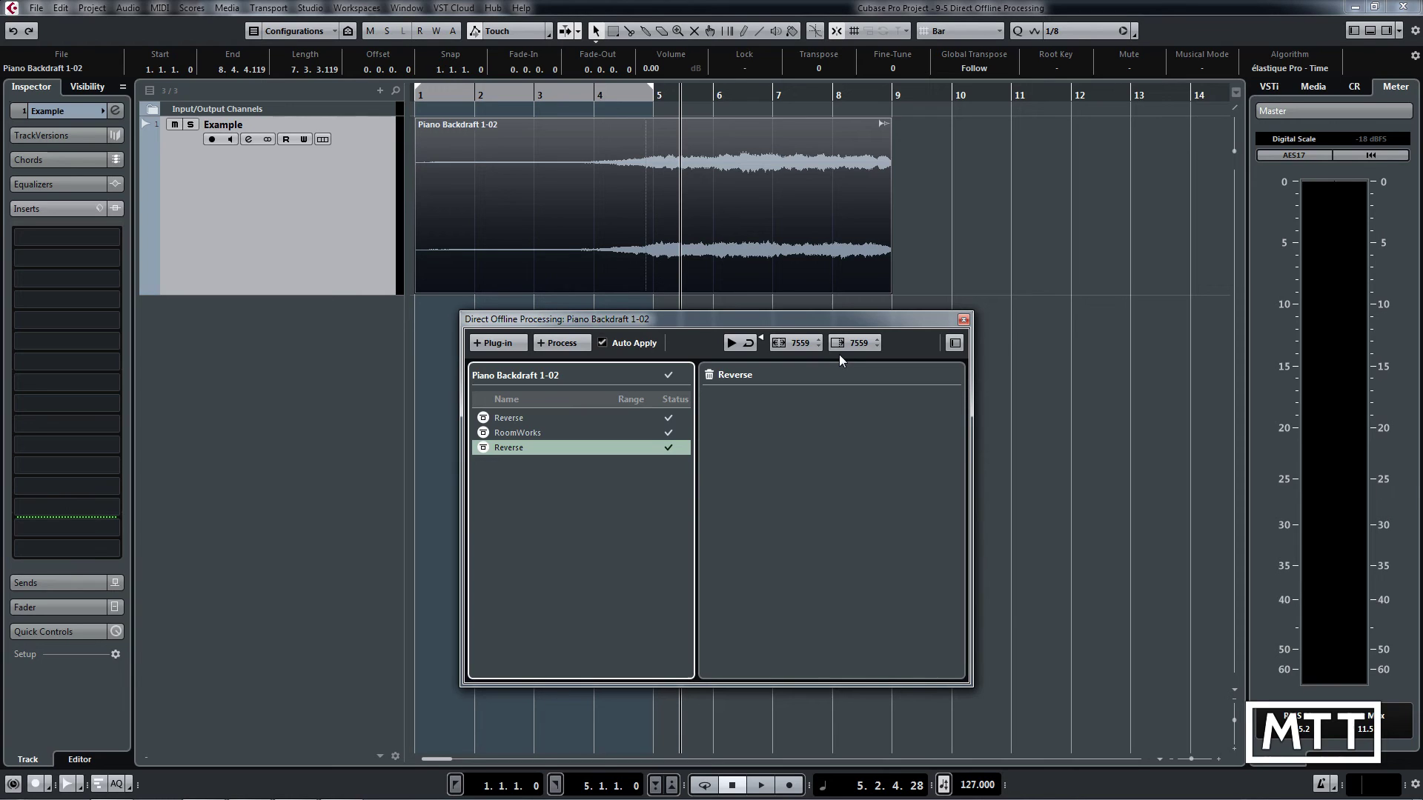
- Close the processing window and make the Direct Offline Processing permanent as Piano Backdraft 1-03
left_click(963, 319)
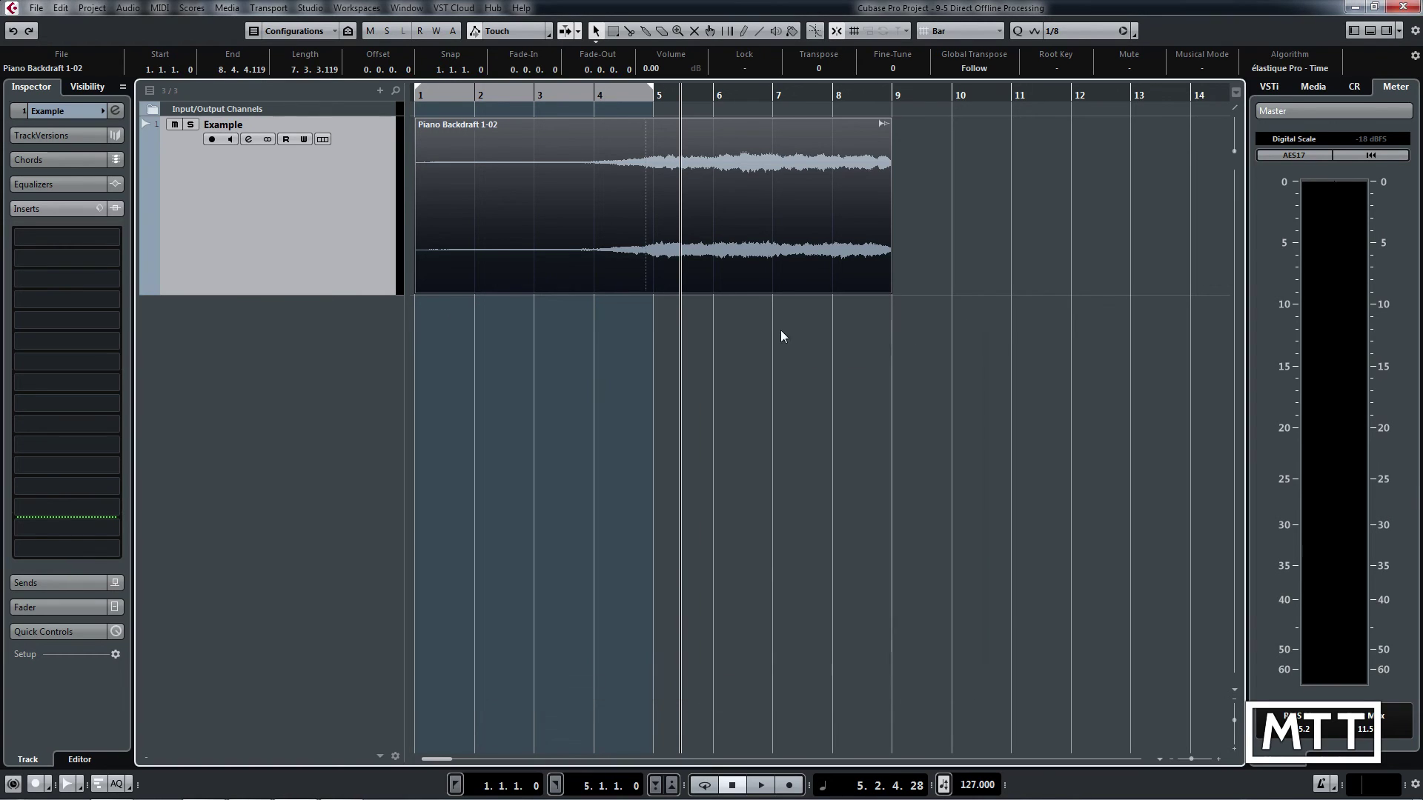
left_click(124, 11)
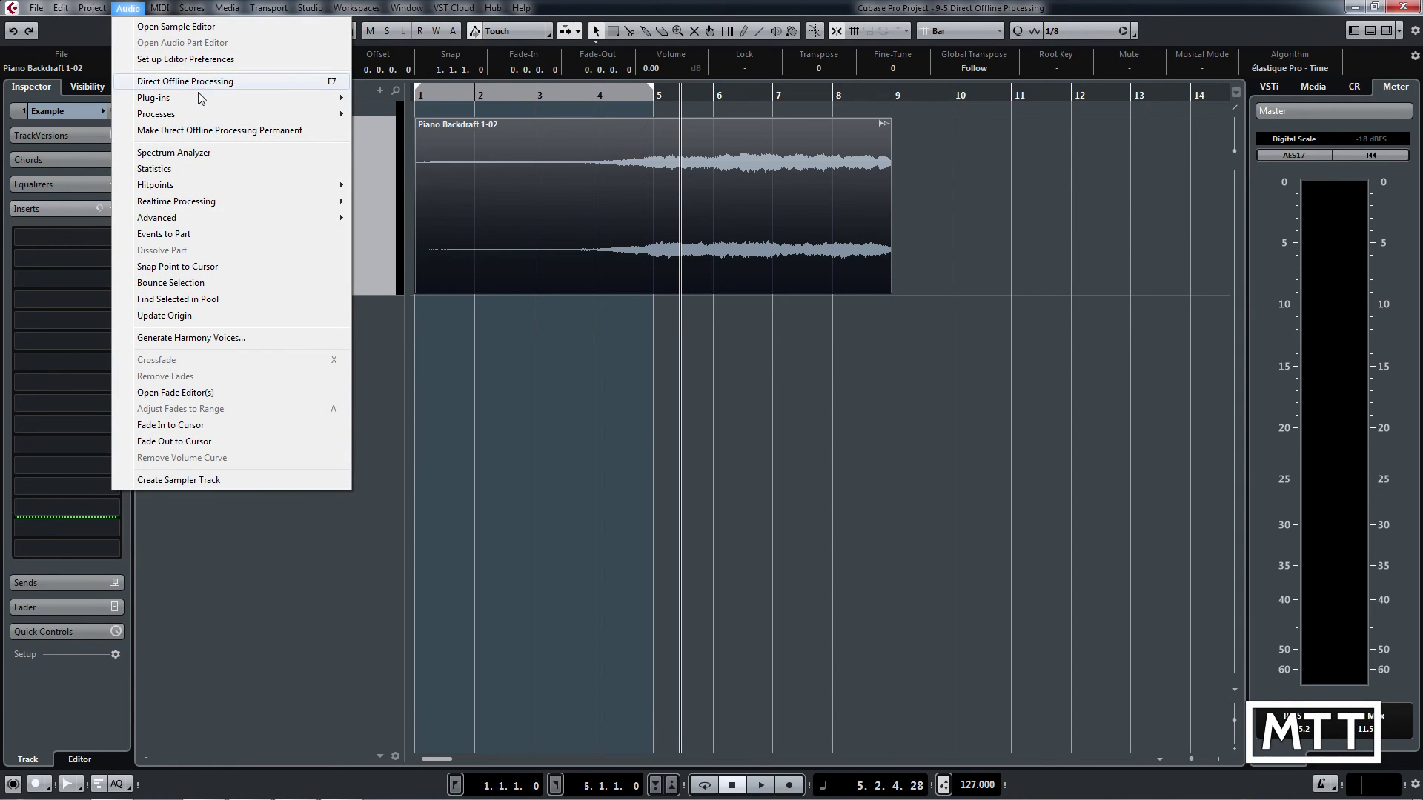
left_click(190, 134)
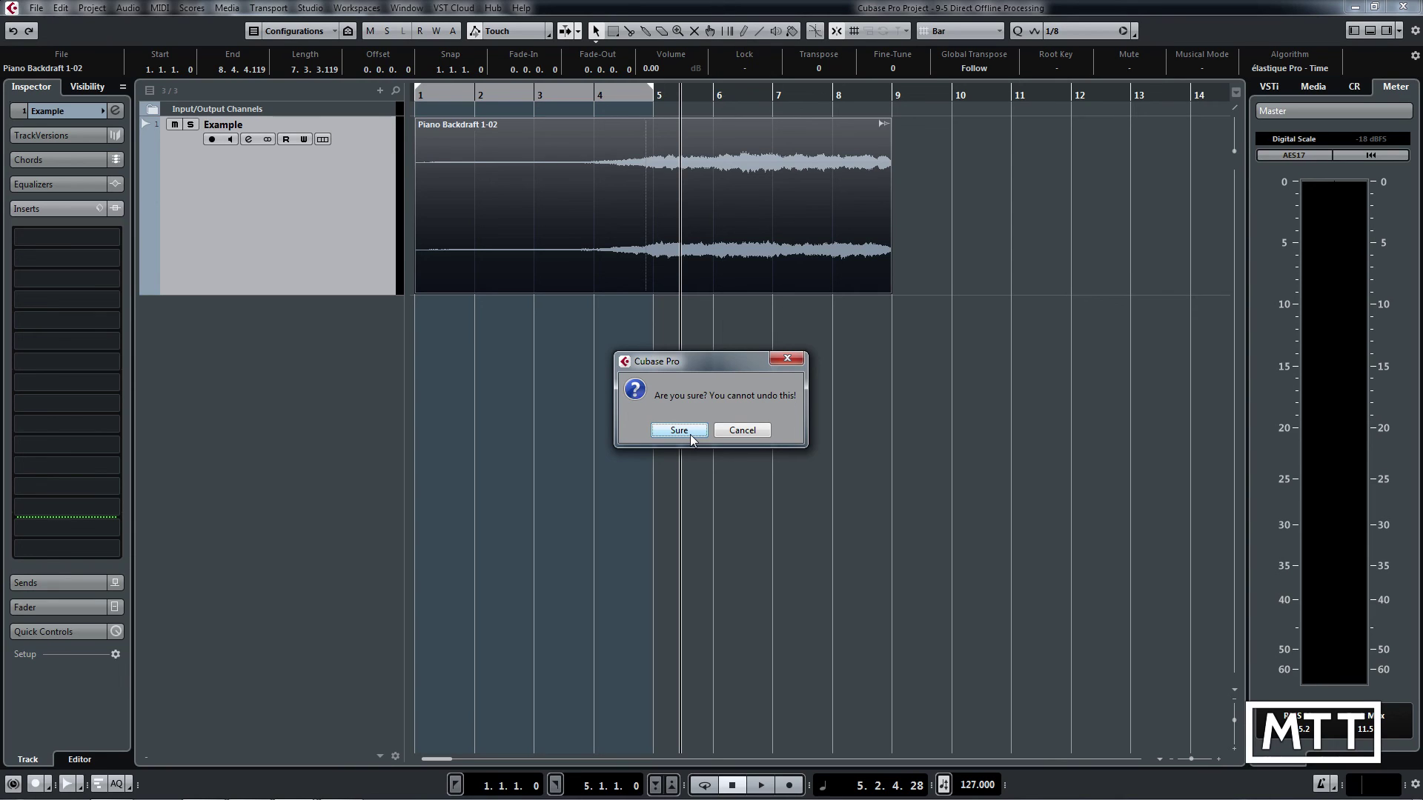
left_click(690, 434)
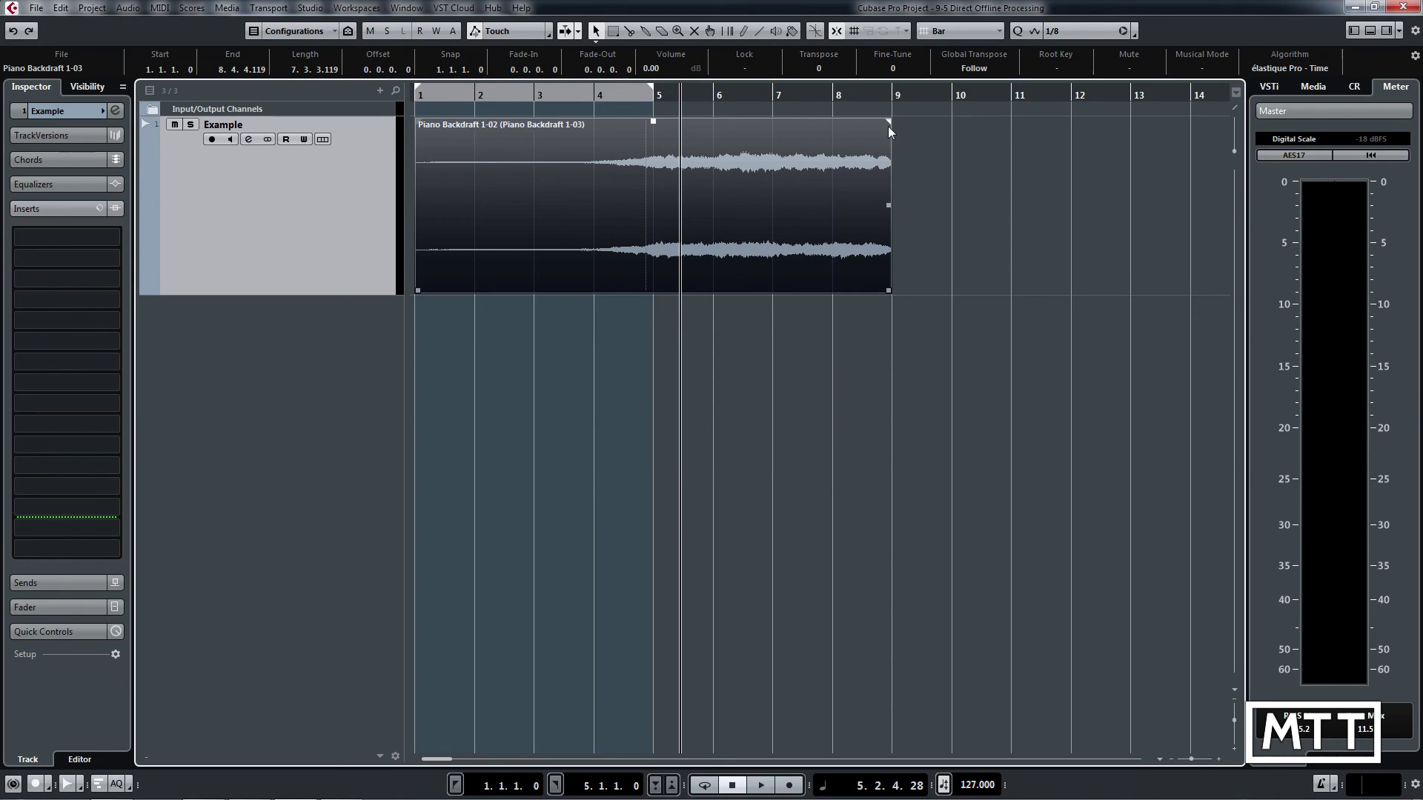
- Split the event at bar 5 with the Scissors tool and select the second part
right_click(687, 193)
left_click(718, 195)
left_click(656, 211)
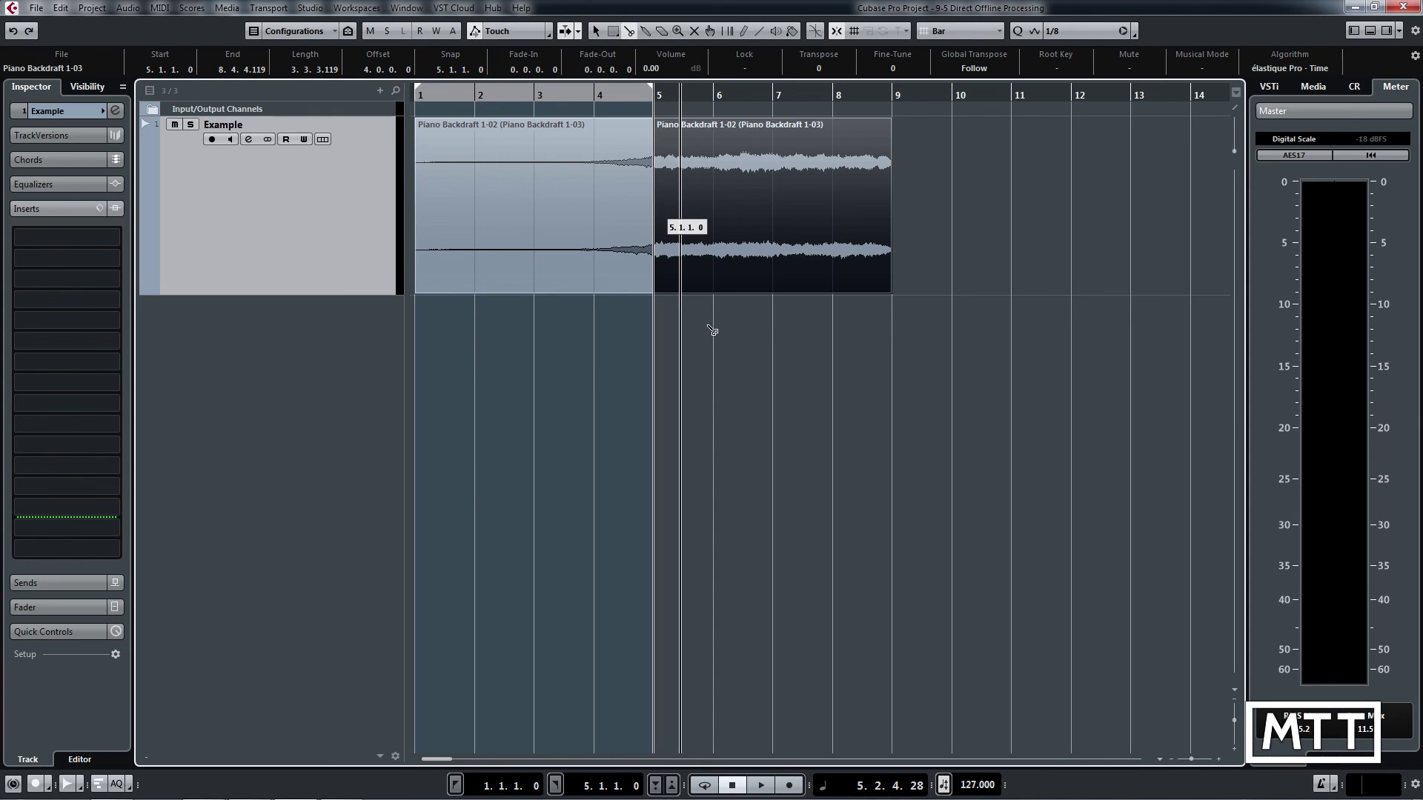
key("1")
left_click(727, 320)
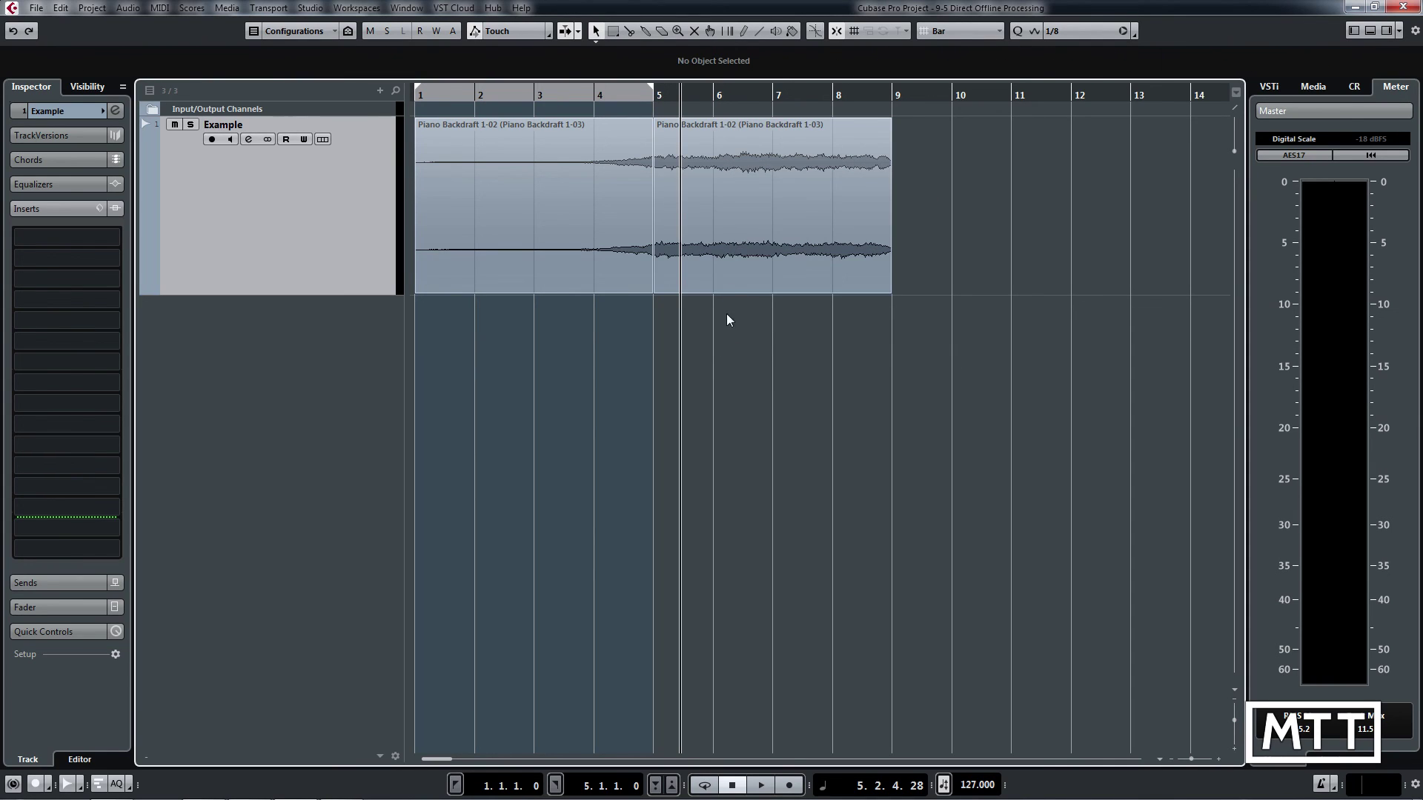
left_click(746, 259)
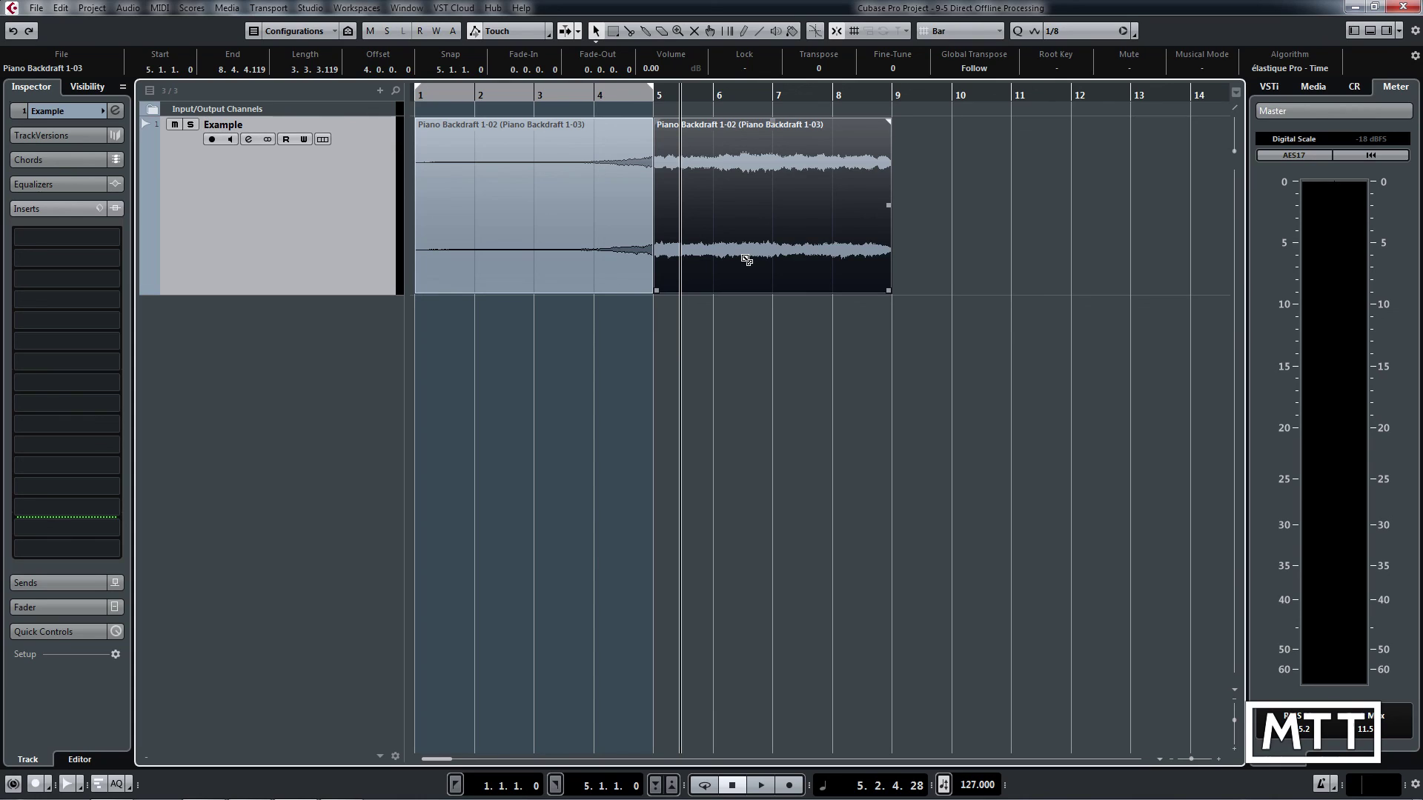